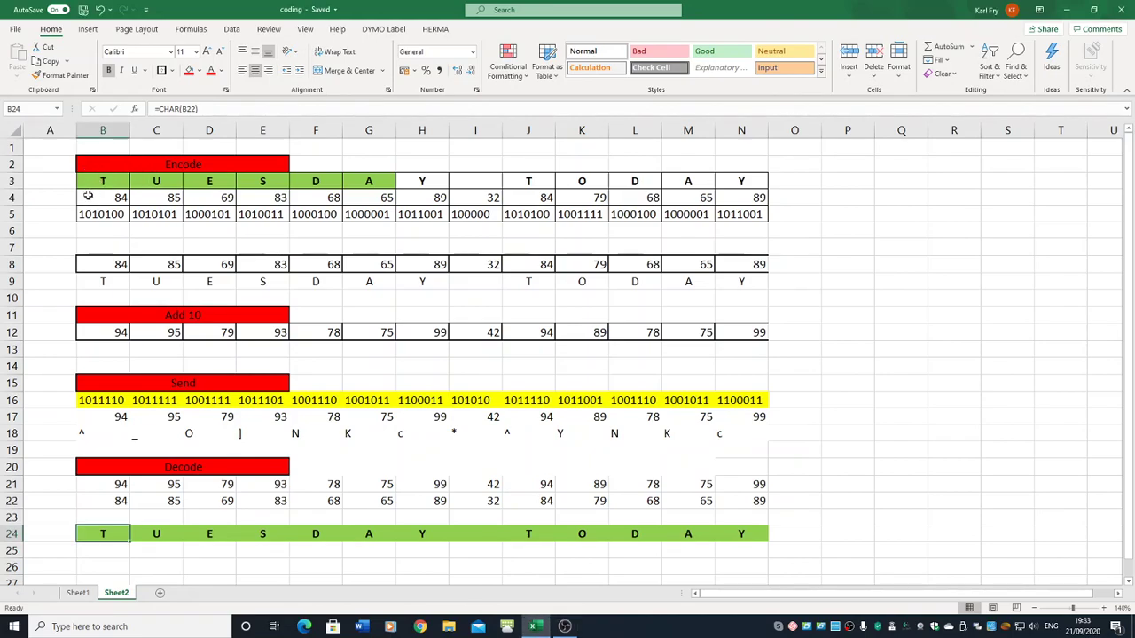
Step through the message letters and inspect the formula converting T into its code.
click(14, 181)
click(100, 181)
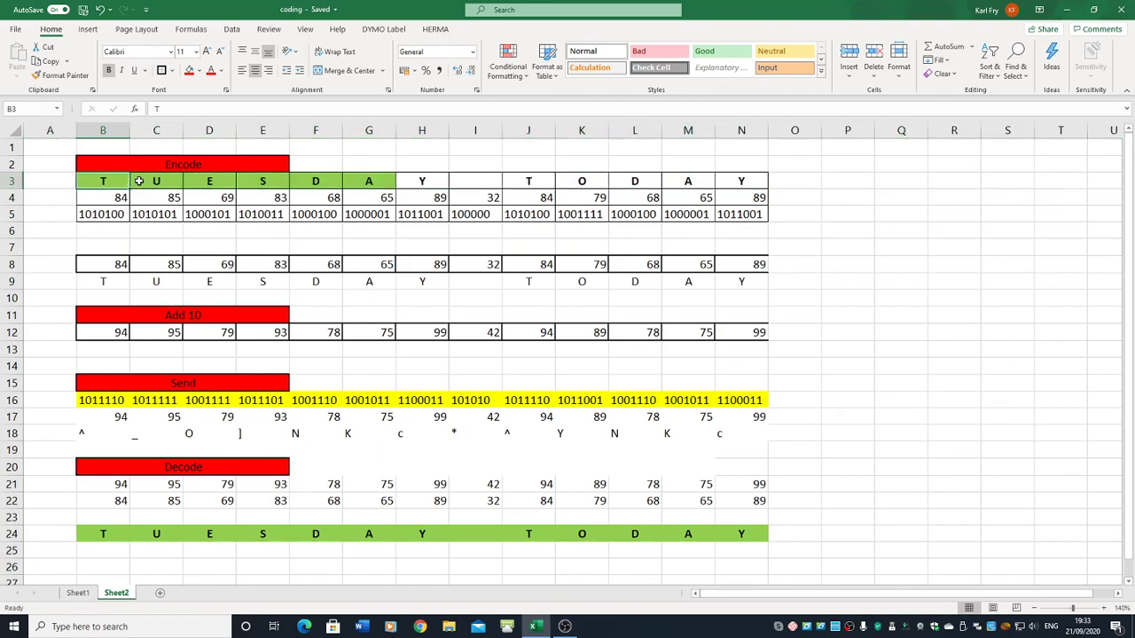
click(141, 181)
click(204, 182)
click(273, 181)
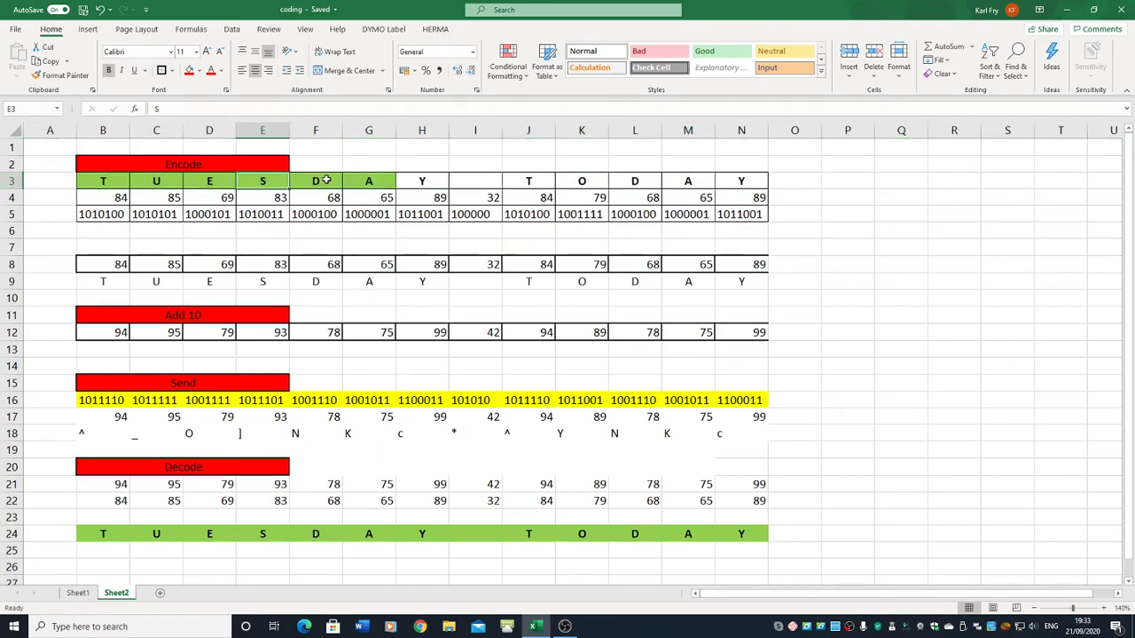
click(108, 180)
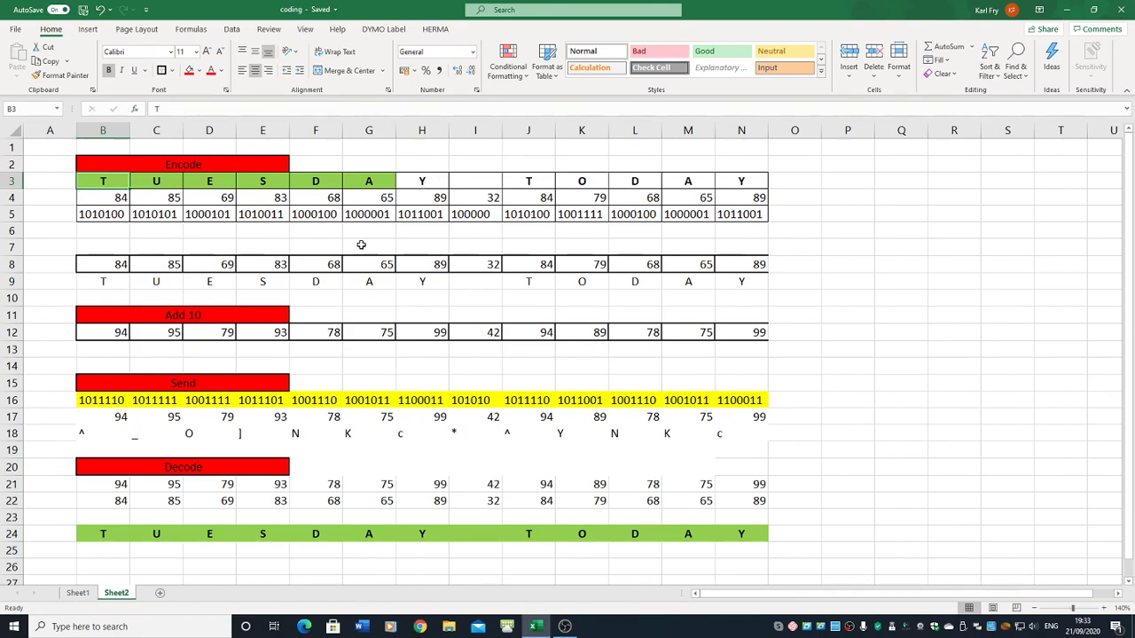
click(107, 197)
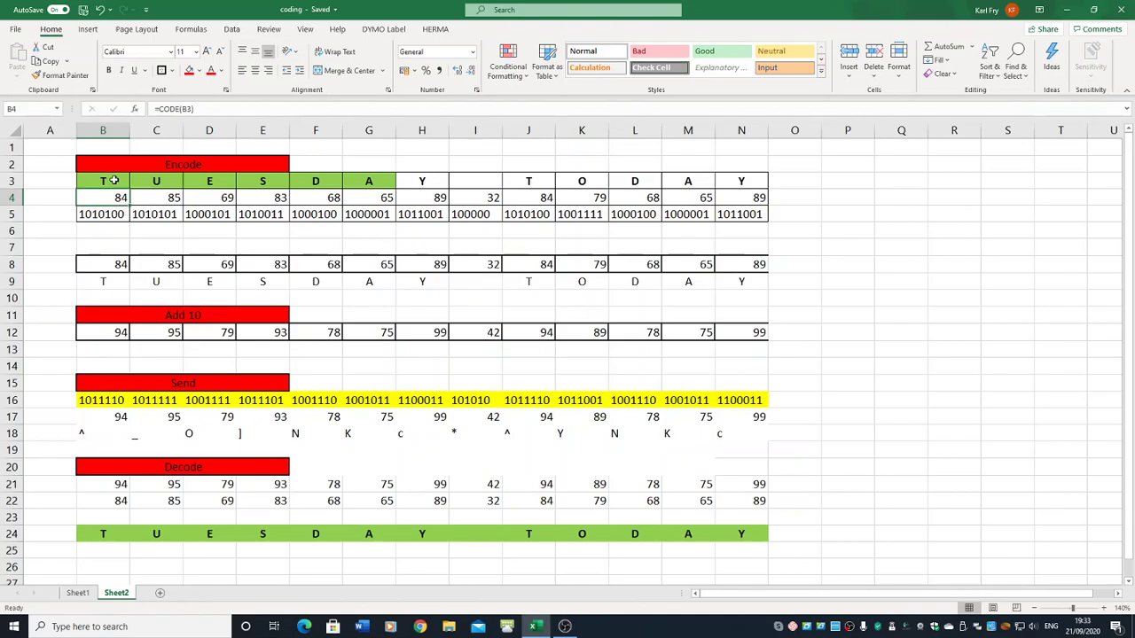
Temporarily change the first letter T to S to see the recalculation, then undo it.
click(114, 181)
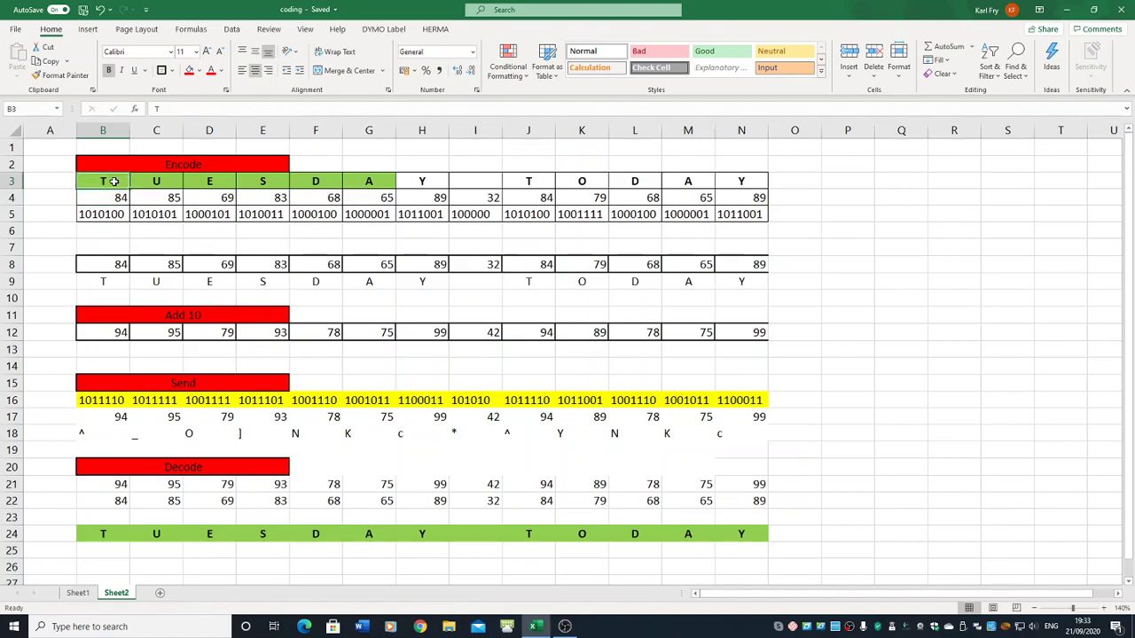
text(S)
key(Return)
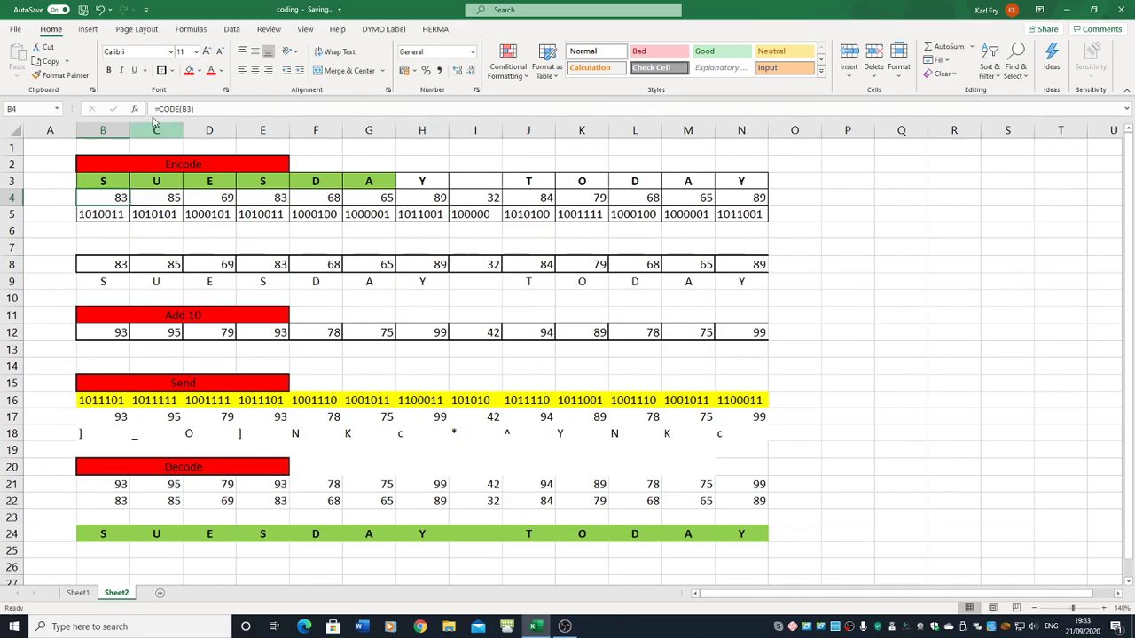
click(99, 10)
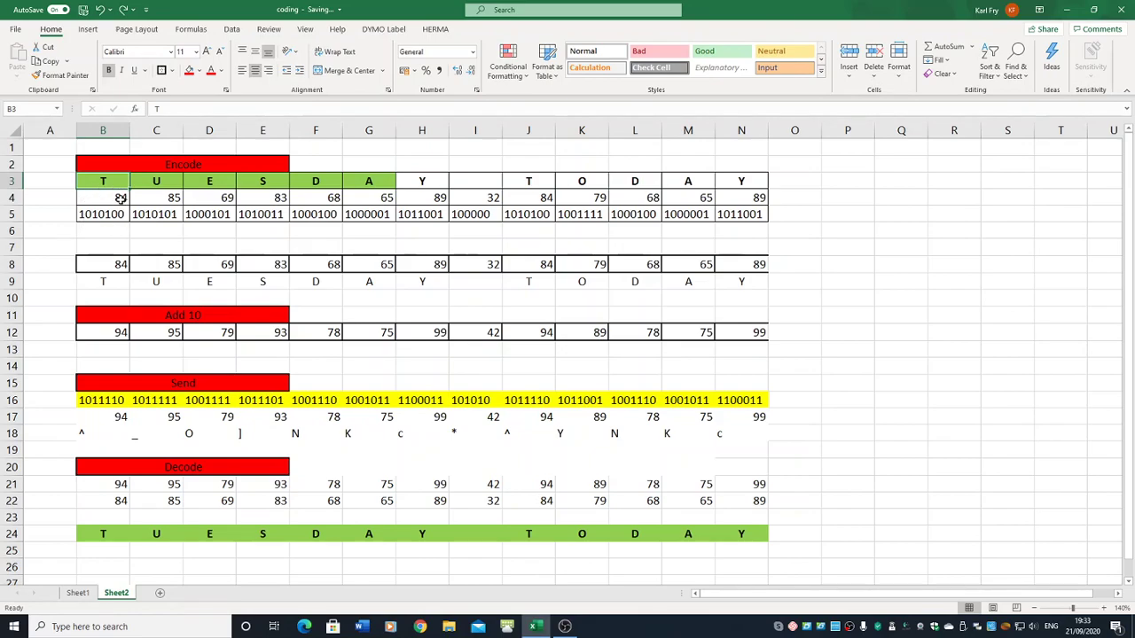
Inspect the code-to-binary formula, then retest changing T to S and undo it.
click(118, 214)
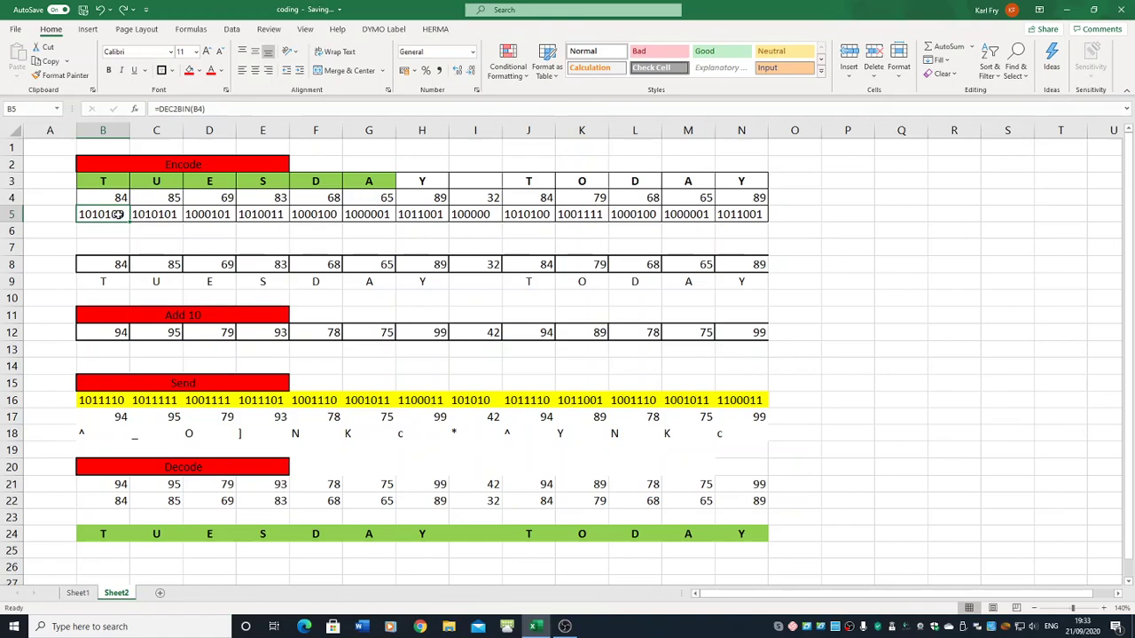
click(108, 181)
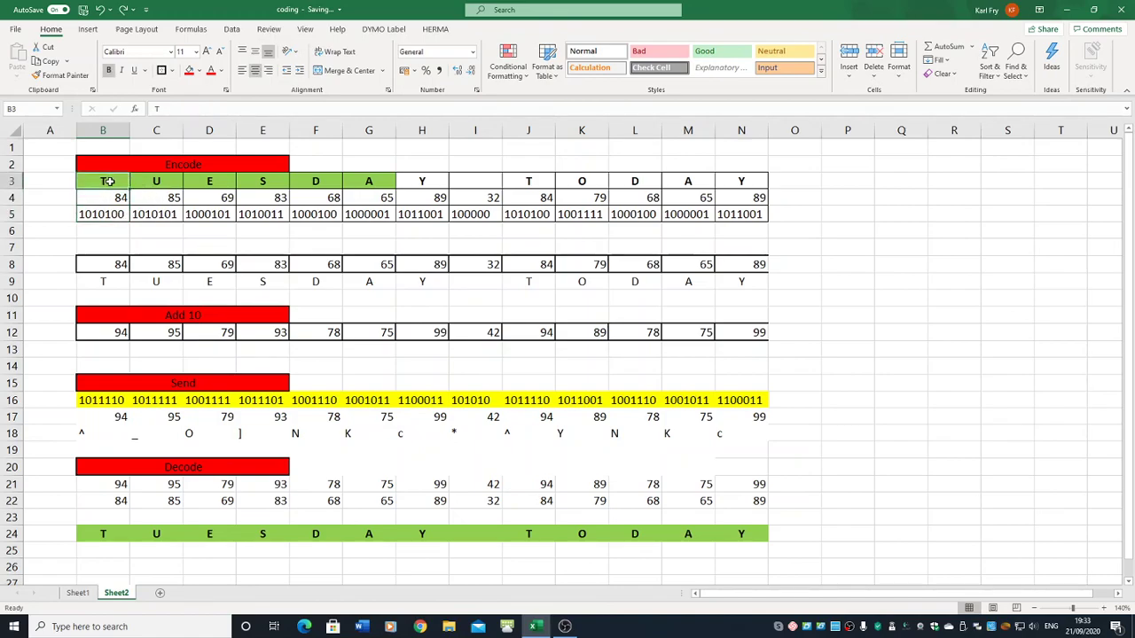
text(S)
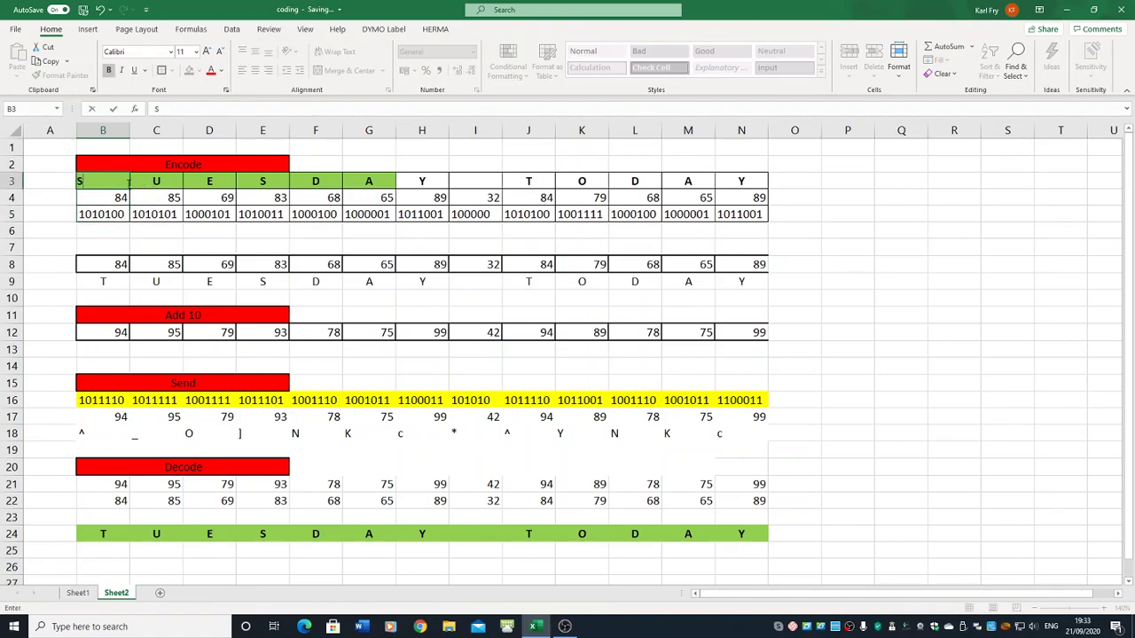
key(Return)
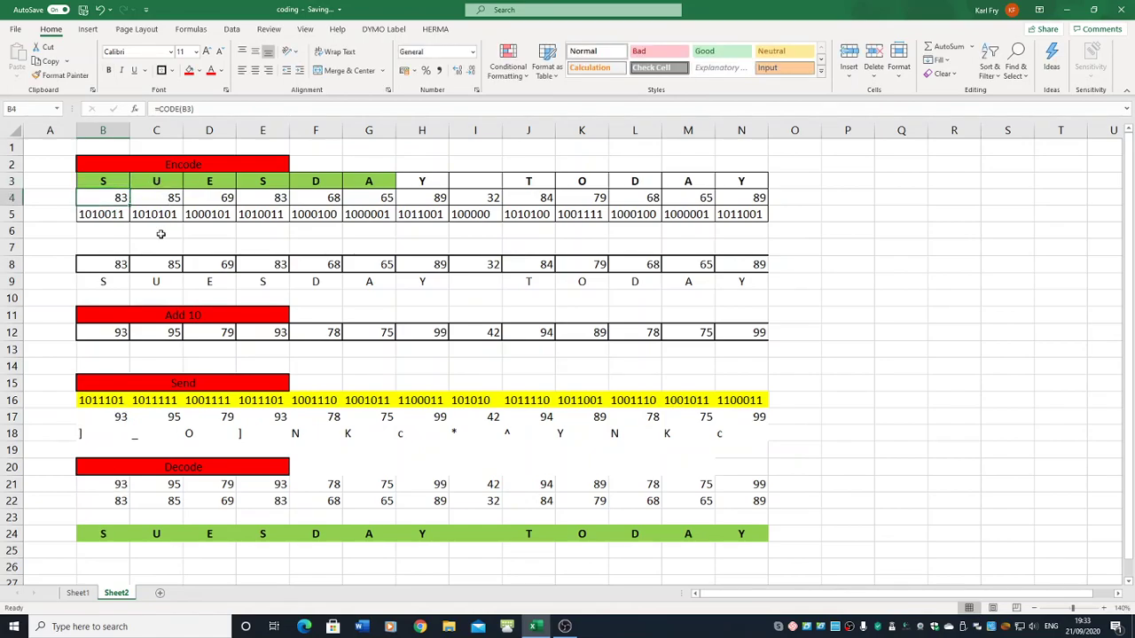
click(99, 10)
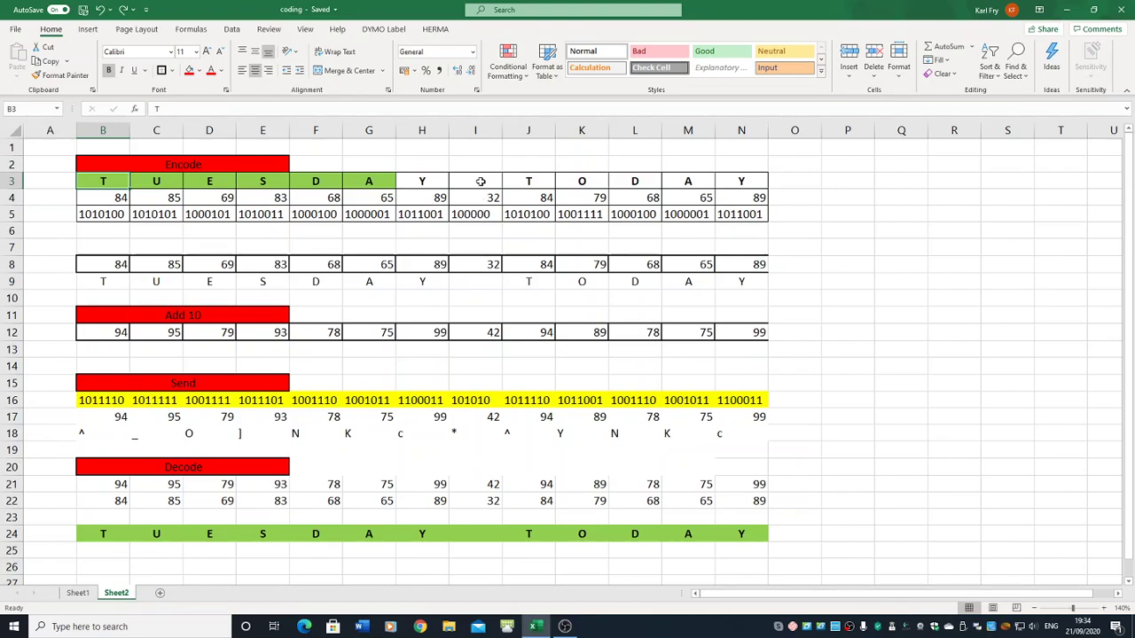
Clear and restore the space between TUESDAY and TODAY.
click(479, 181)
key(Delete)
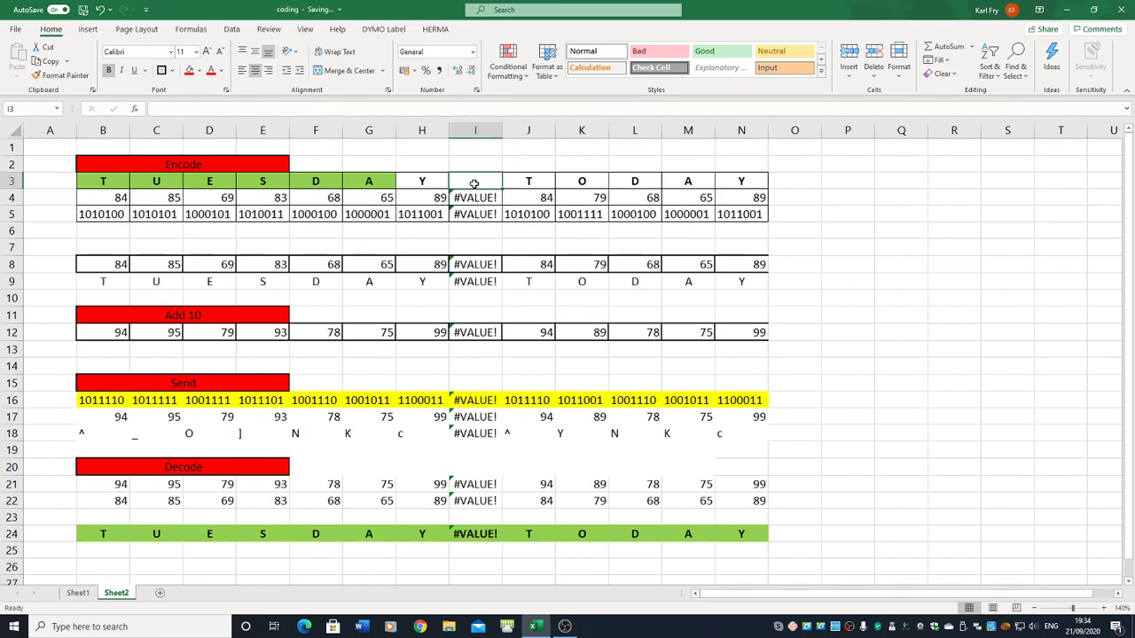
key(Return)
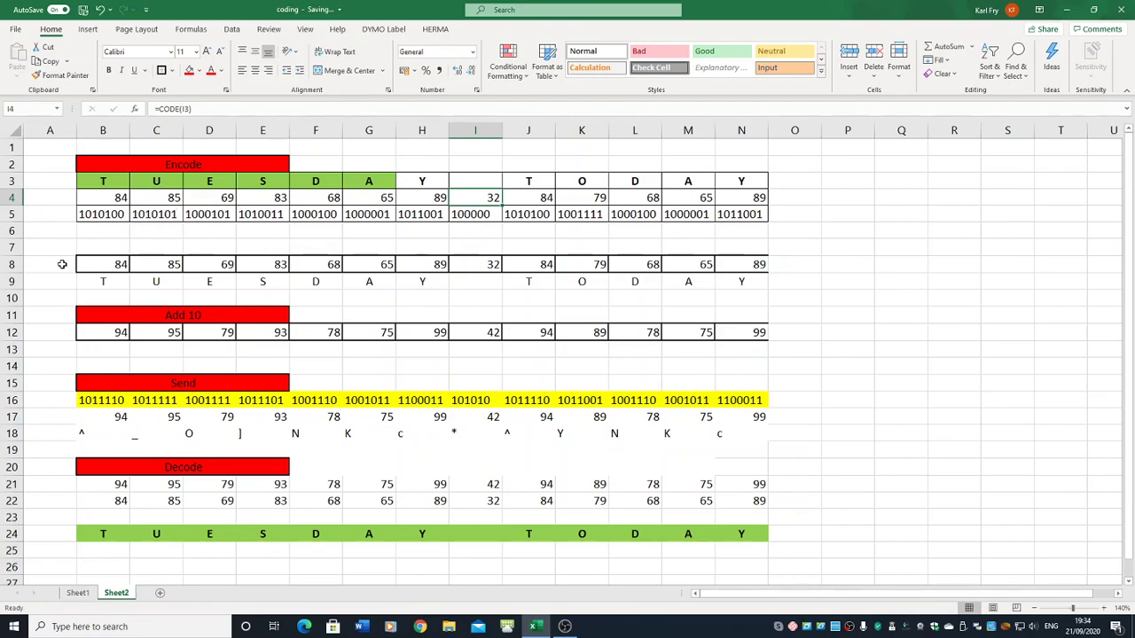
Inspect the binary-to-code and code-to-letter formulas and select the decoded letters in row 9.
click(105, 263)
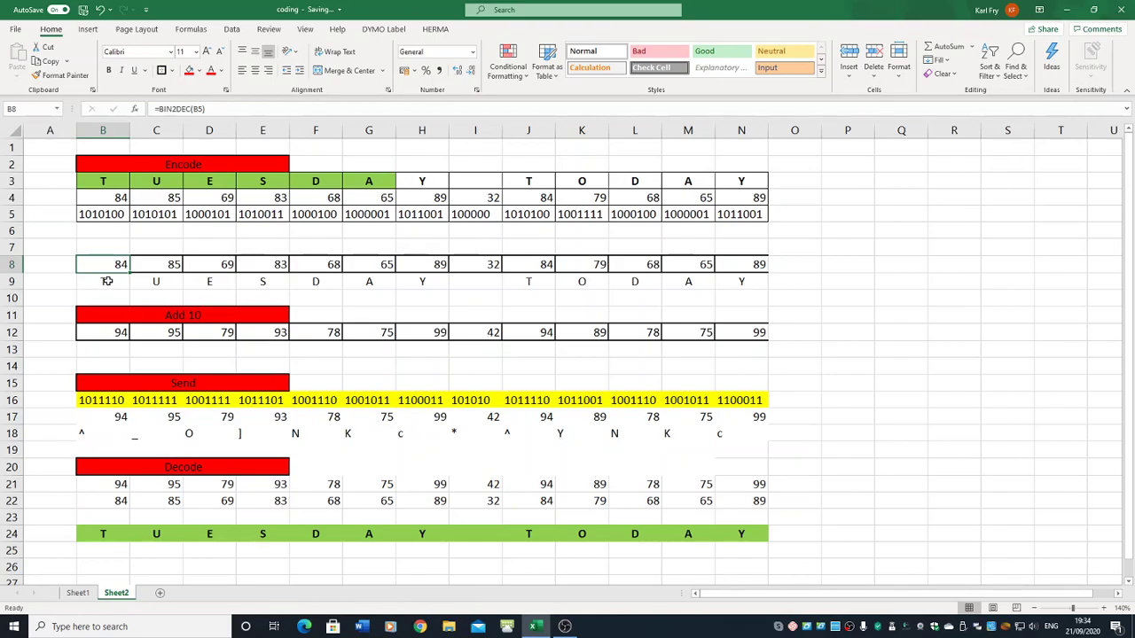
click(107, 281)
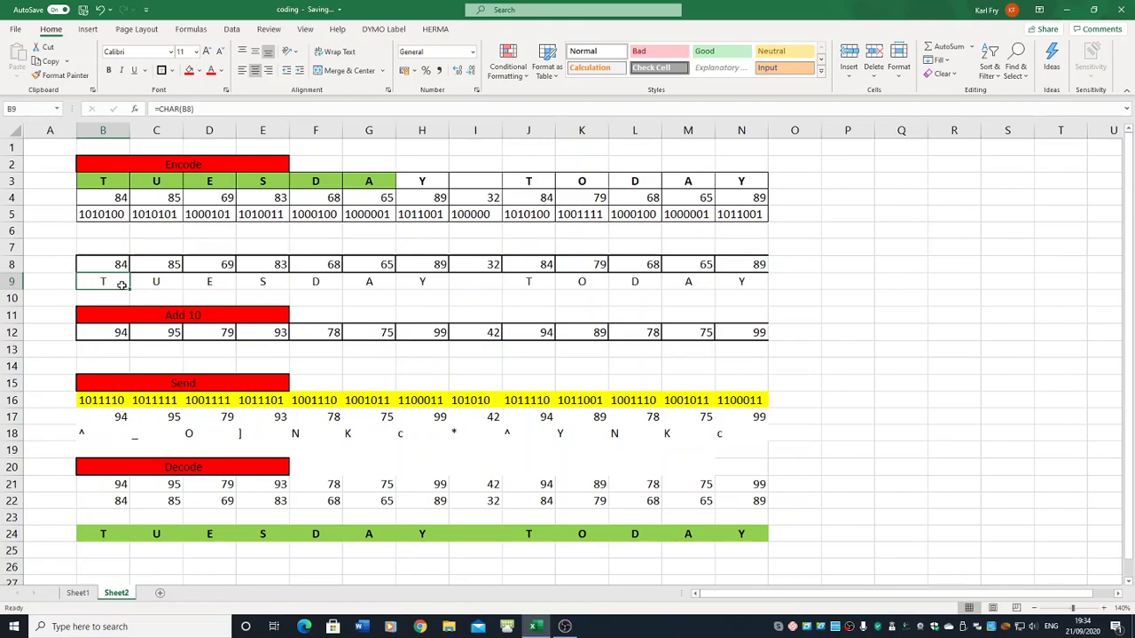
drag(109, 282, 760, 286)
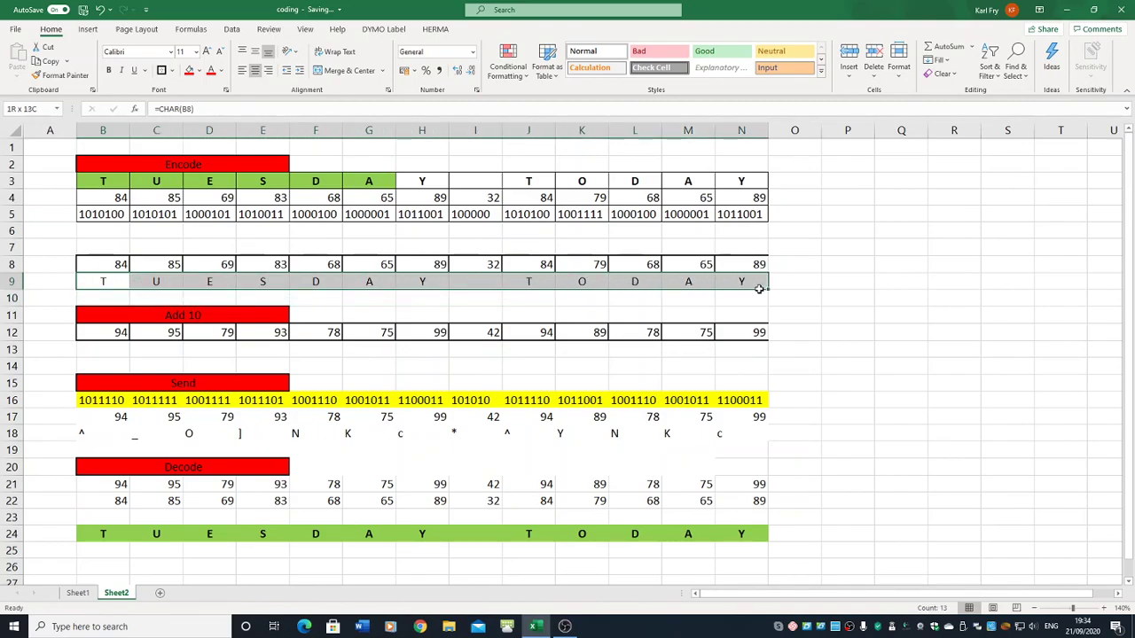
click(814, 286)
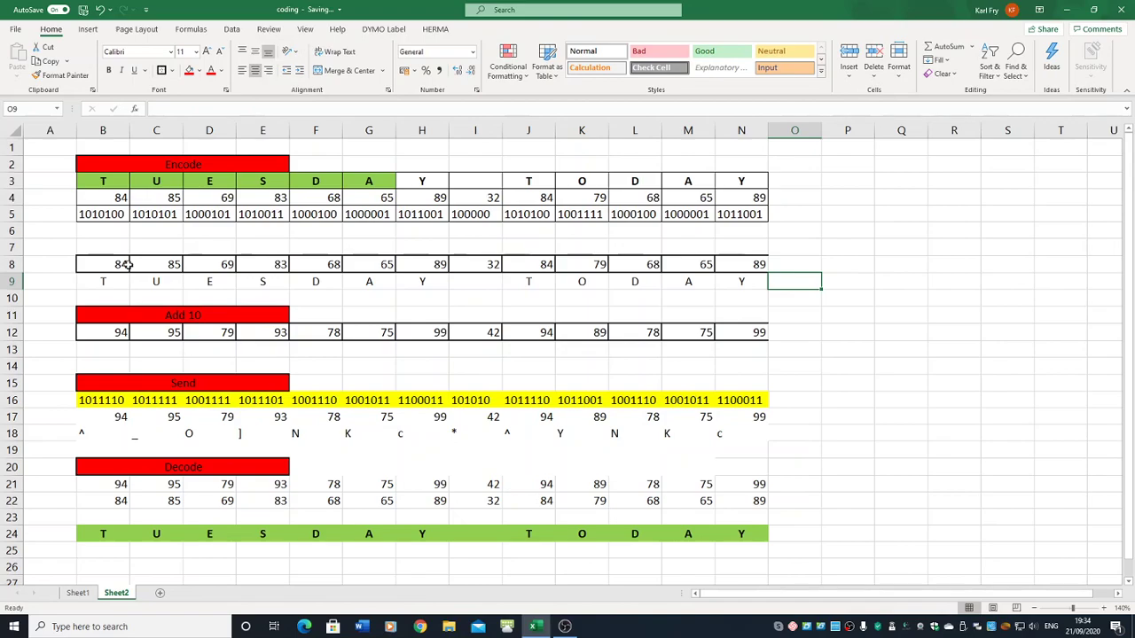
Inspect the add-10 formula shifting code 84 to 94 and the shifted code's binary formula.
click(121, 264)
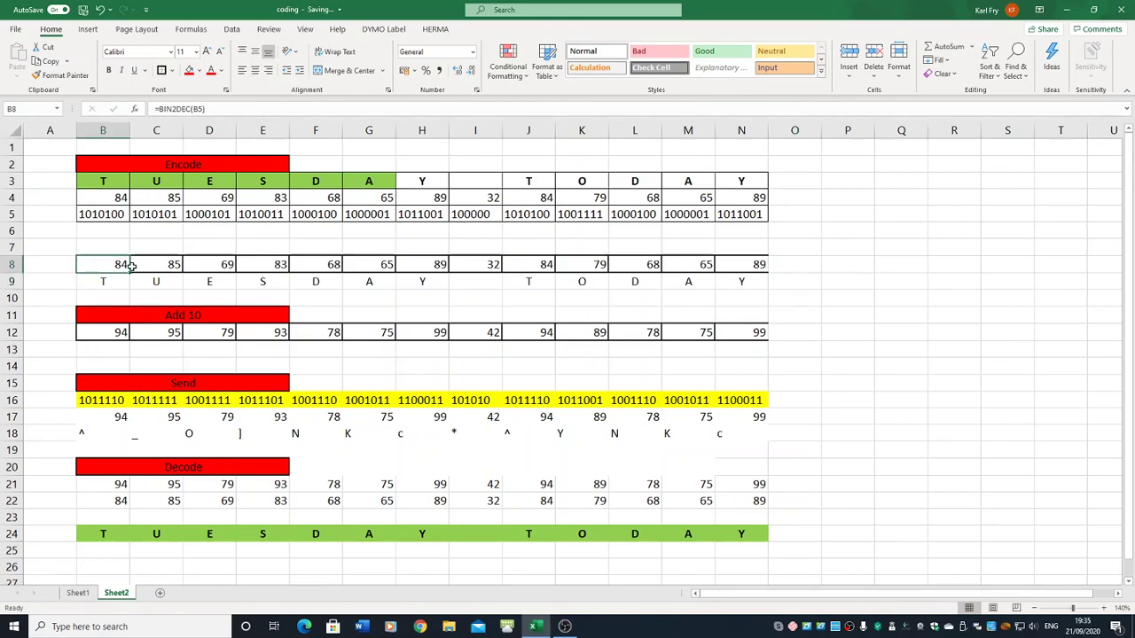
click(116, 331)
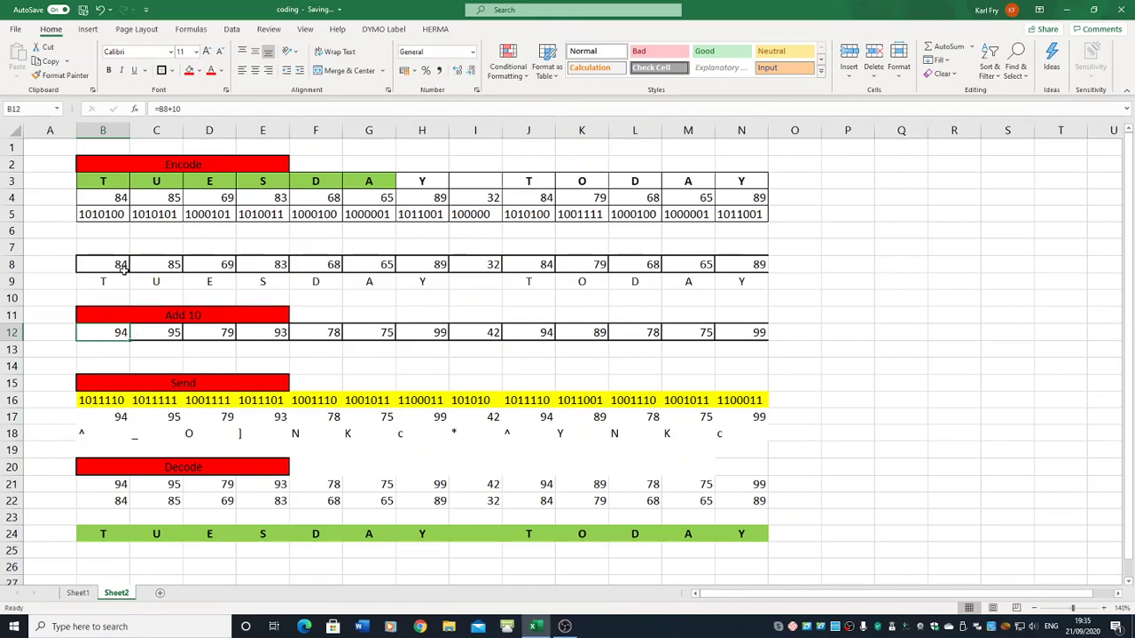
click(121, 266)
click(119, 324)
click(161, 333)
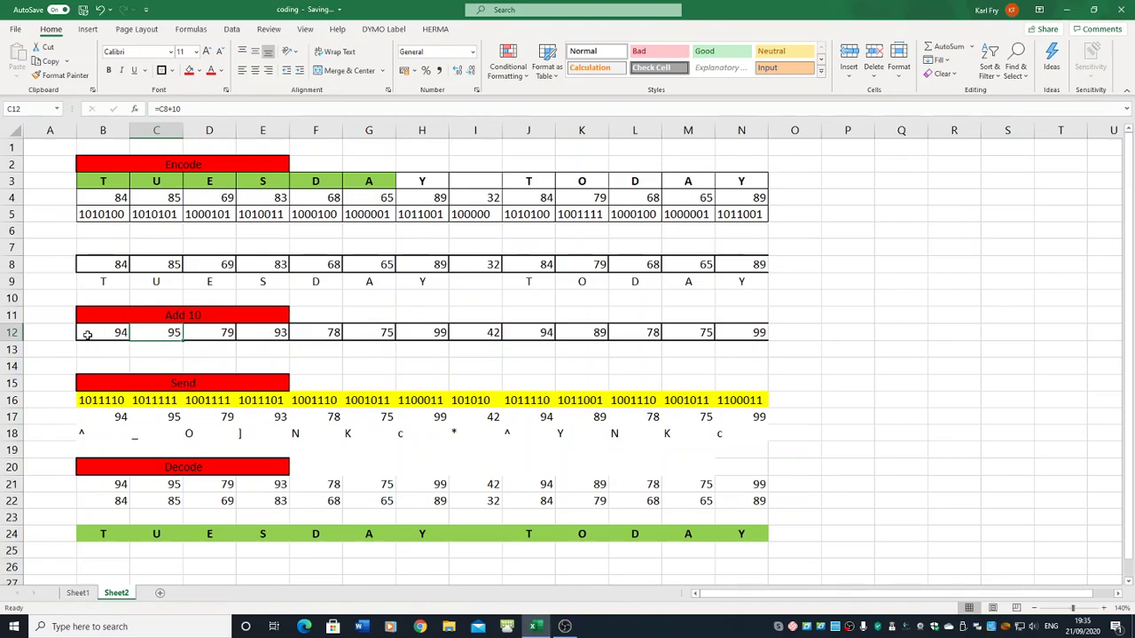
click(100, 400)
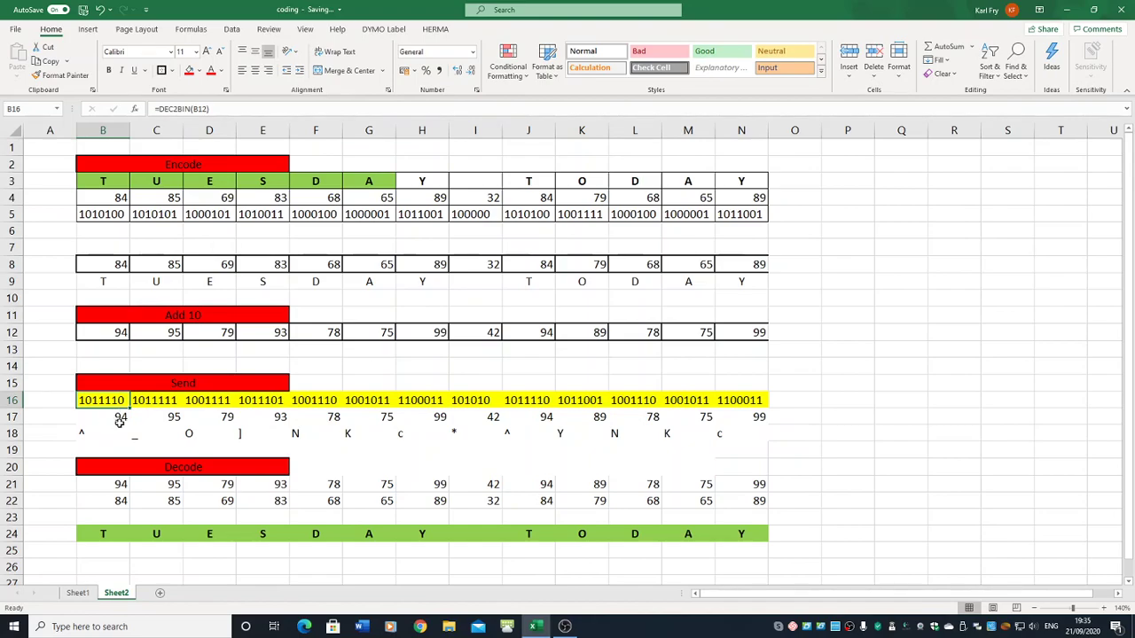
Step through the scrambled received characters in row 18 up to cell M18.
click(113, 437)
click(139, 434)
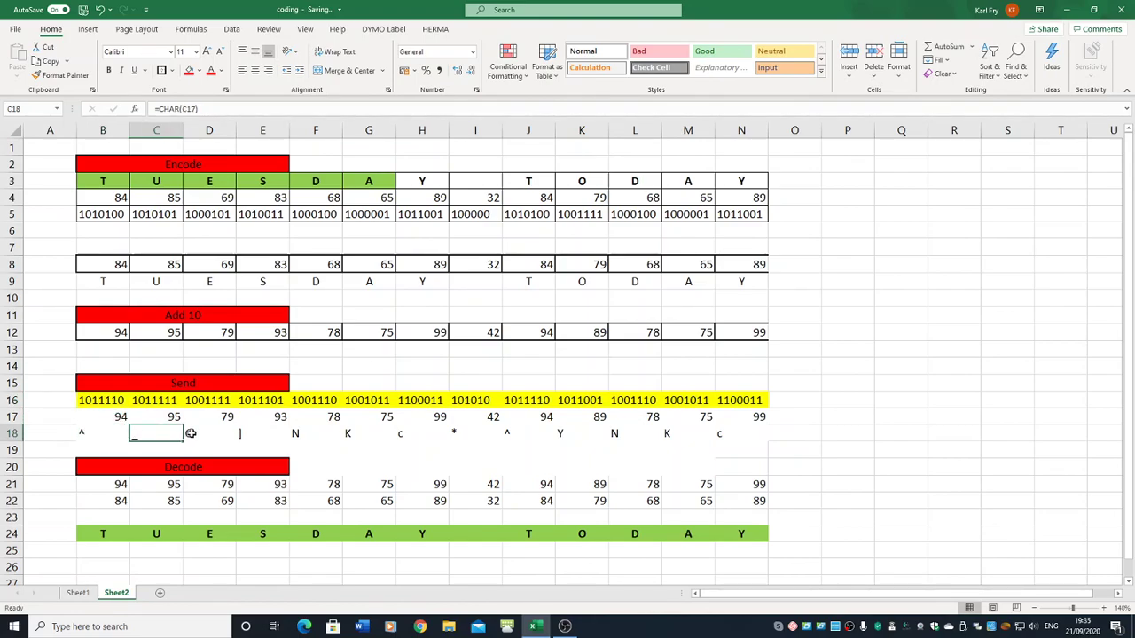
click(197, 434)
click(248, 434)
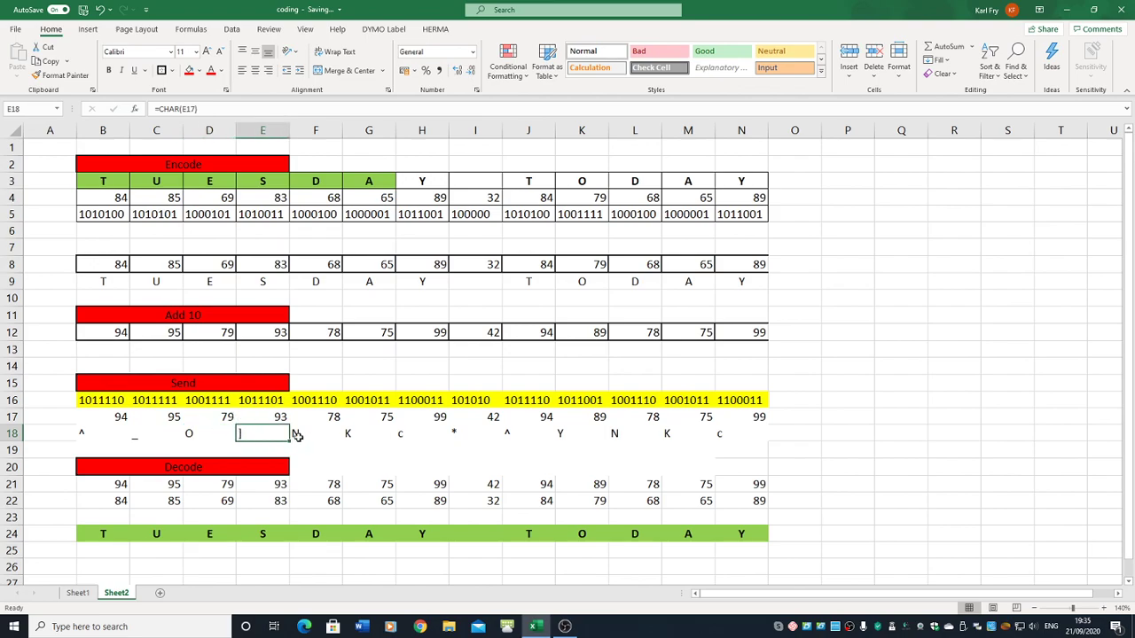
click(298, 436)
click(349, 435)
click(401, 434)
click(453, 435)
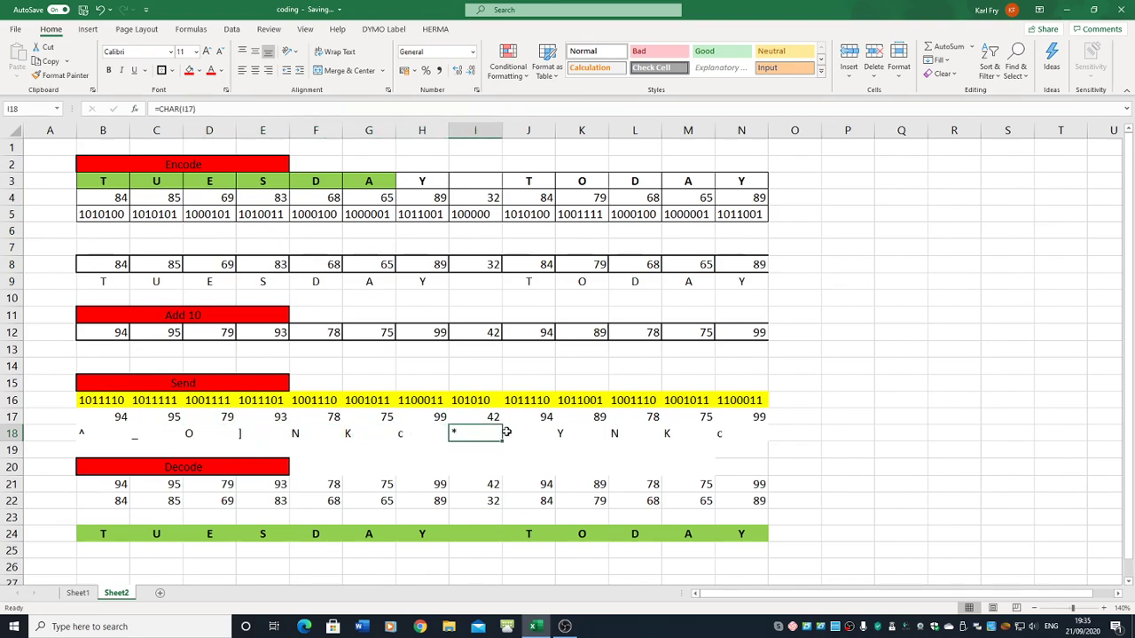
click(565, 434)
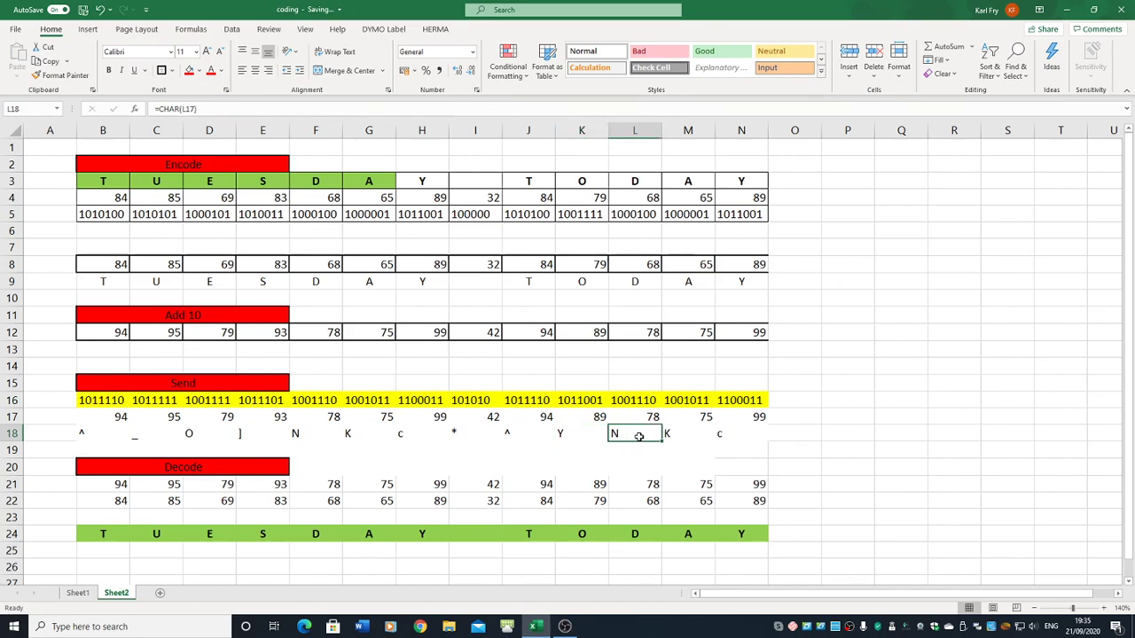
click(619, 436)
click(665, 438)
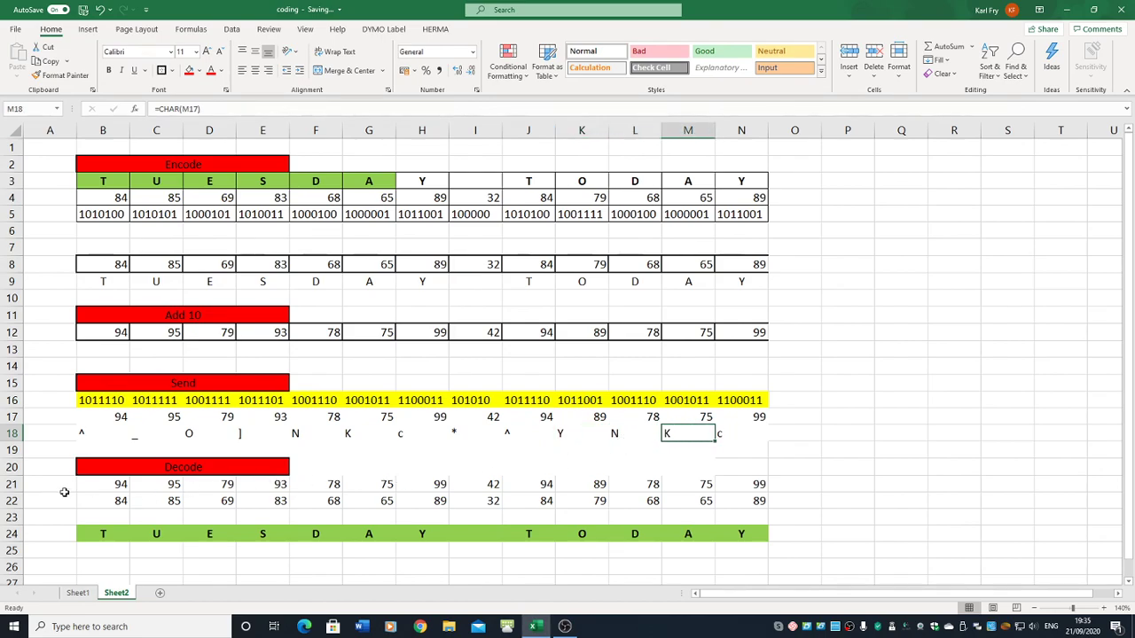
Inspect the decoding formulas in B21, B22, C22 and B24.
click(120, 485)
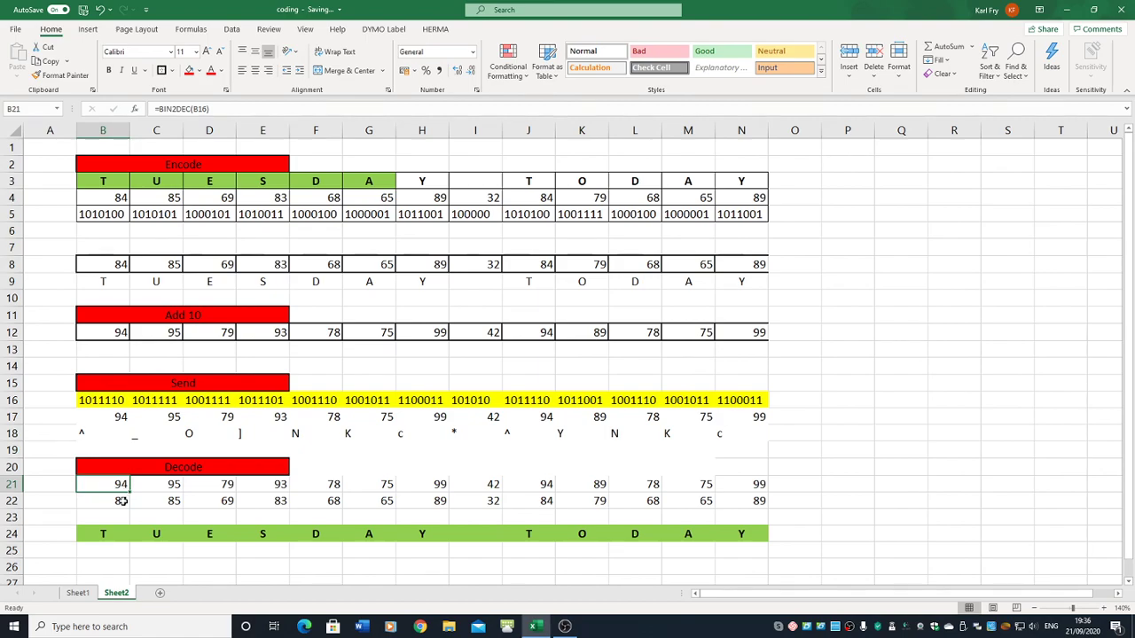
click(122, 502)
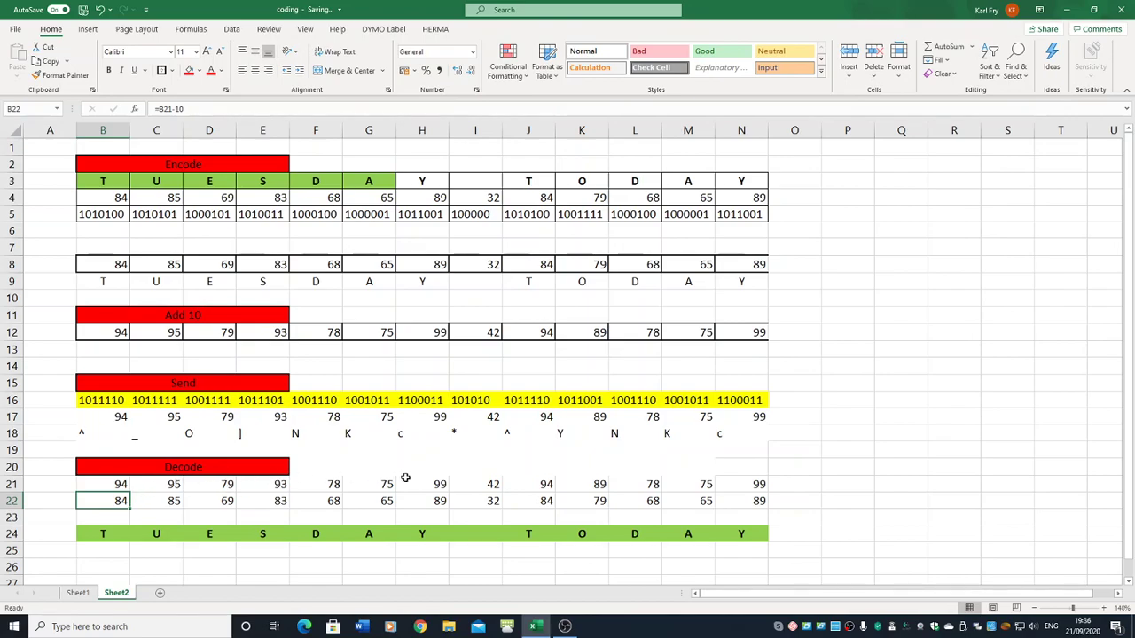
click(174, 501)
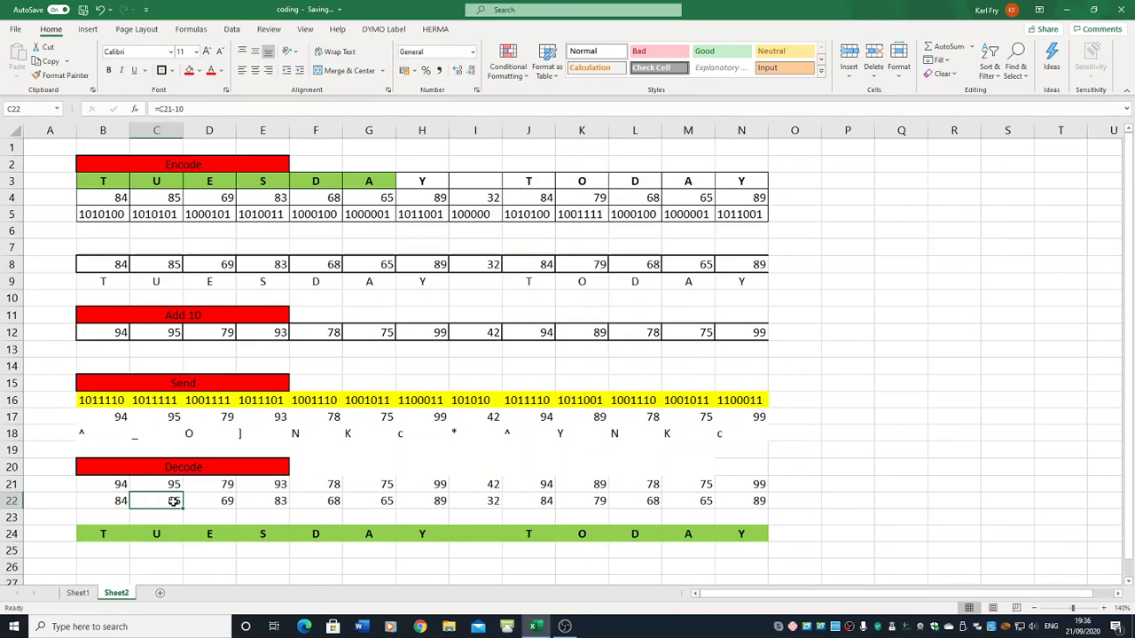
click(105, 535)
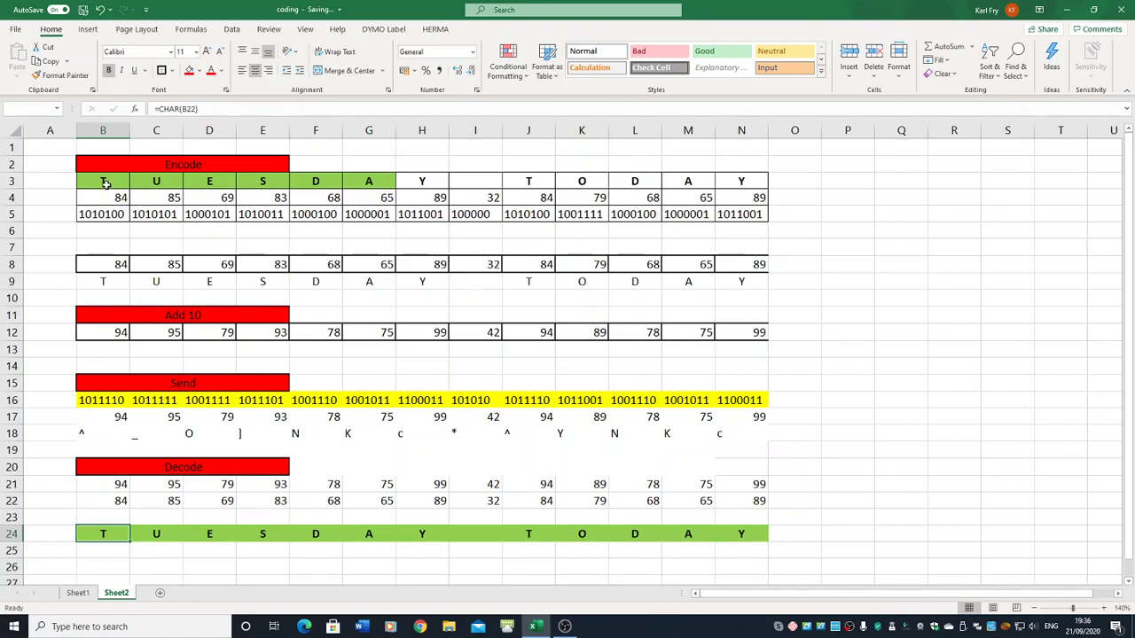
Review the encoding formulas from the letter in B3 through the add-10 formula in B12.
click(11, 181)
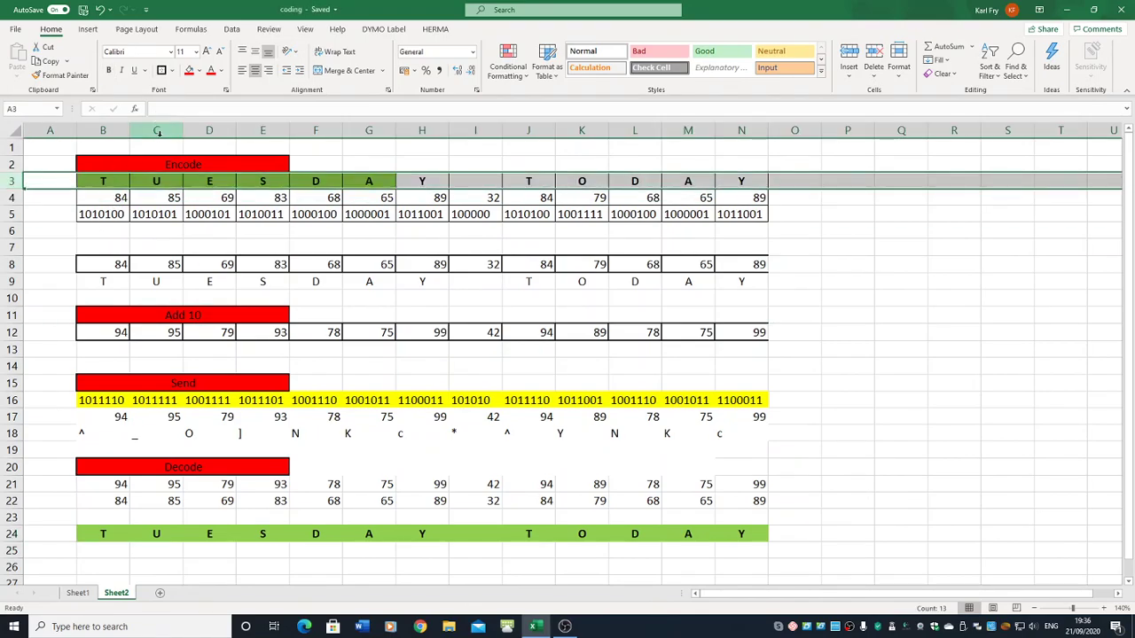
click(105, 181)
click(118, 198)
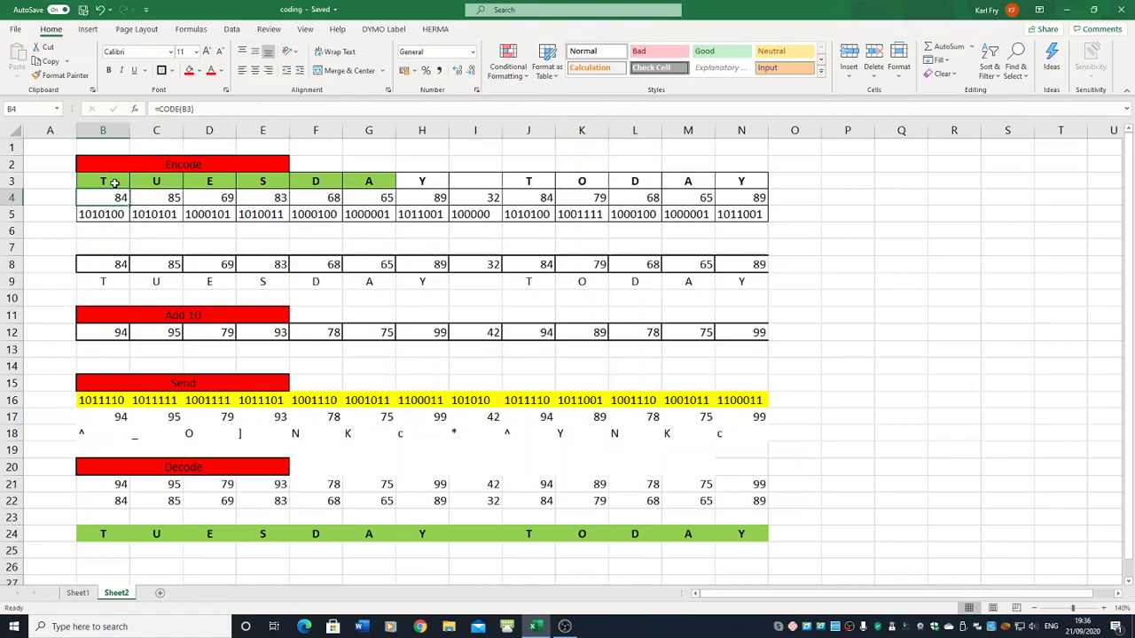
click(110, 215)
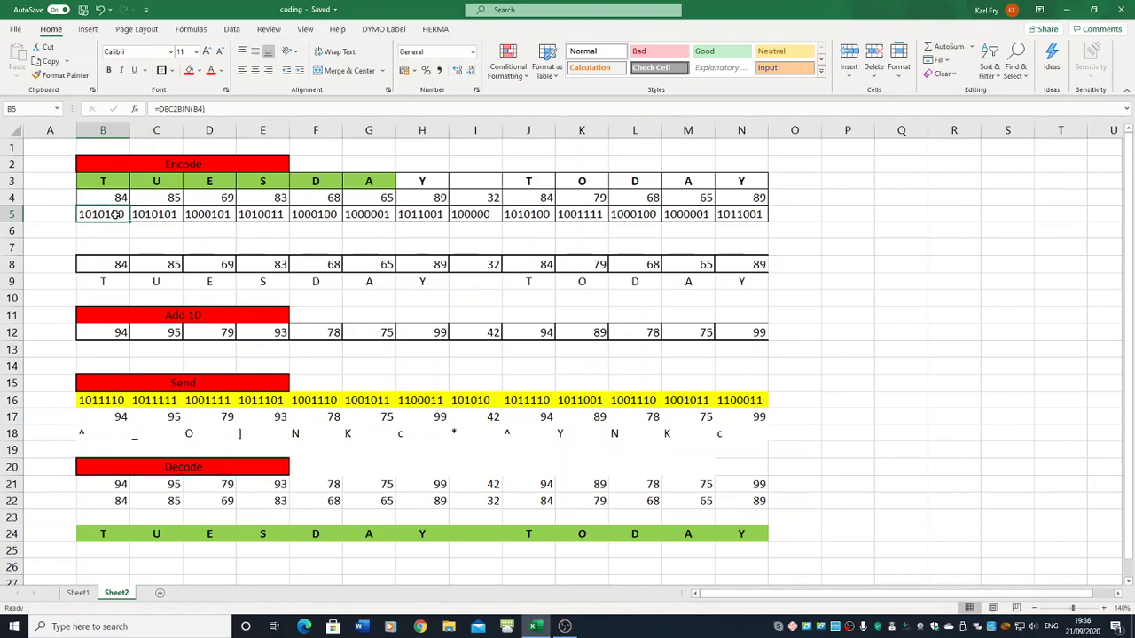
click(114, 266)
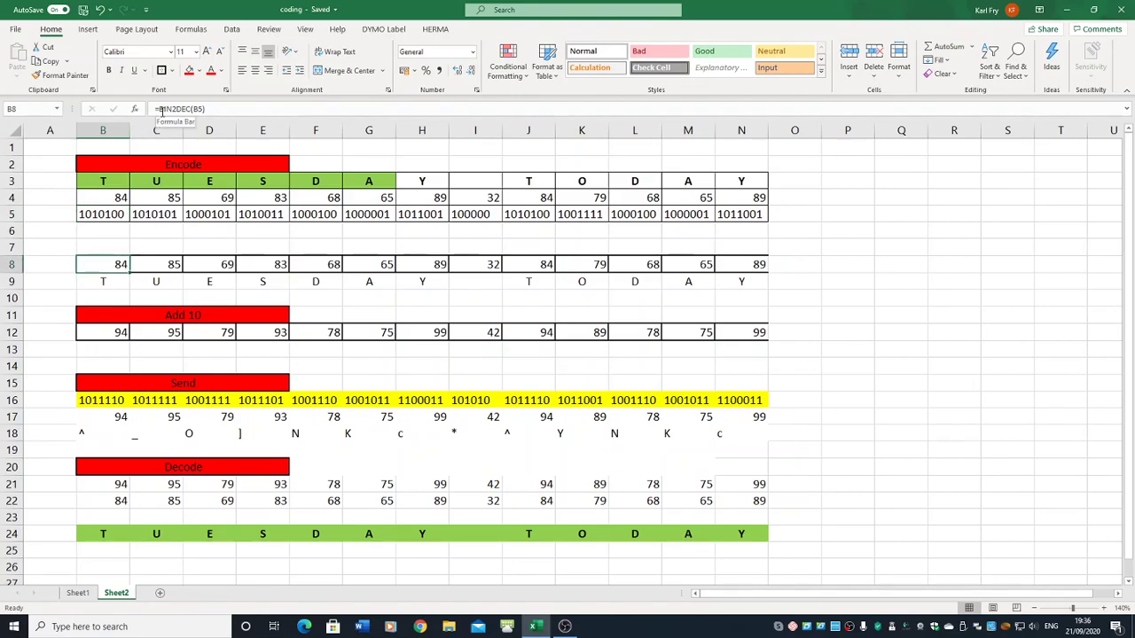
click(118, 213)
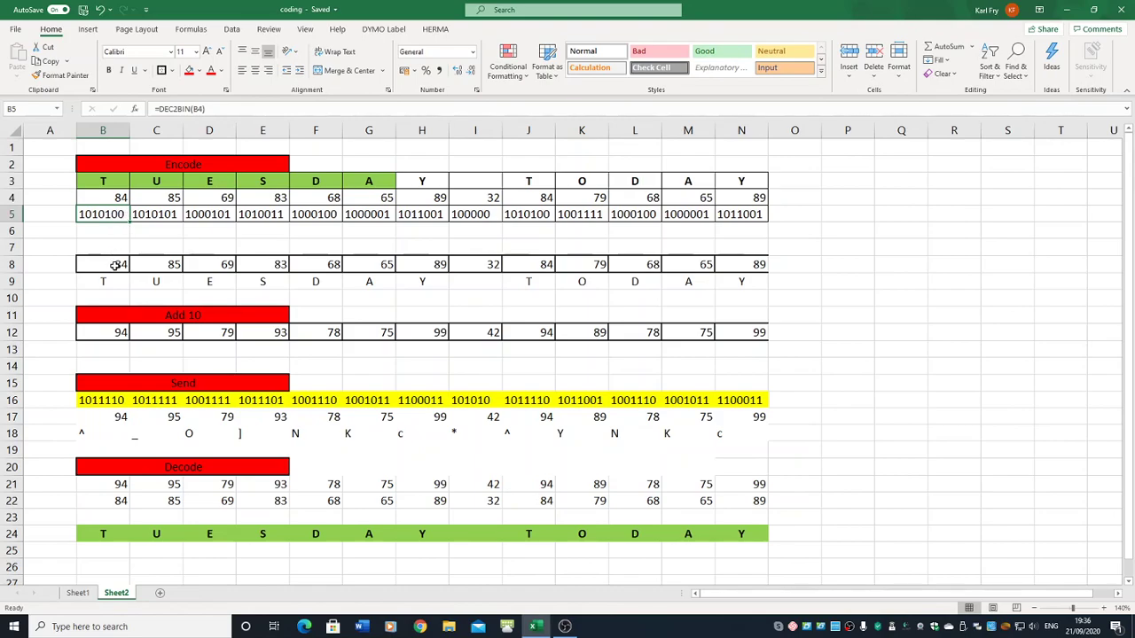
click(115, 265)
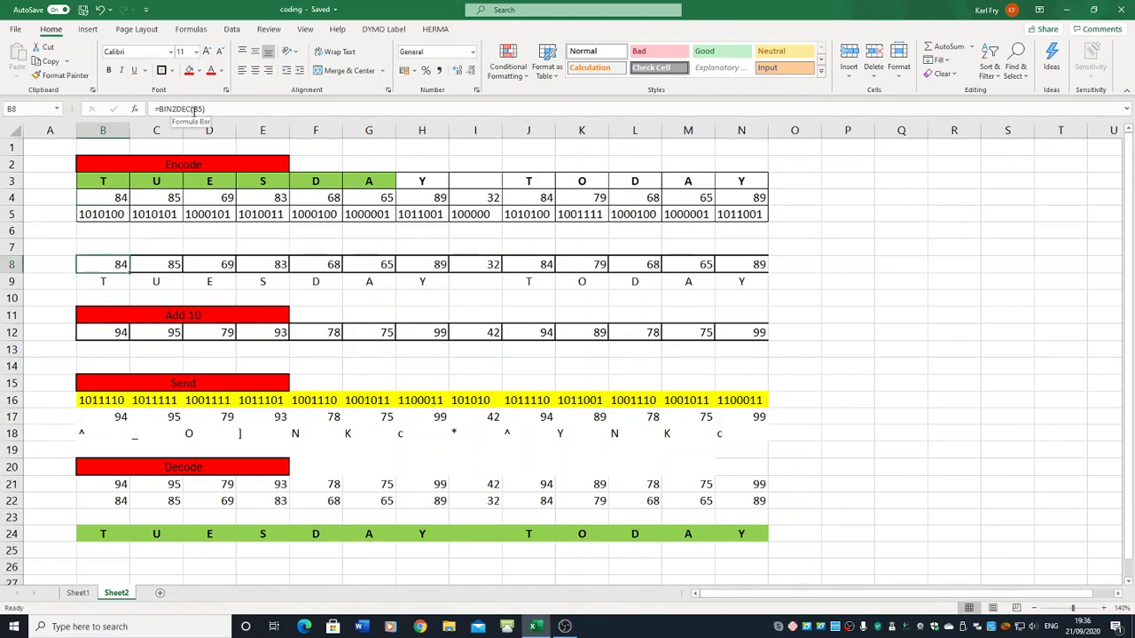
click(111, 284)
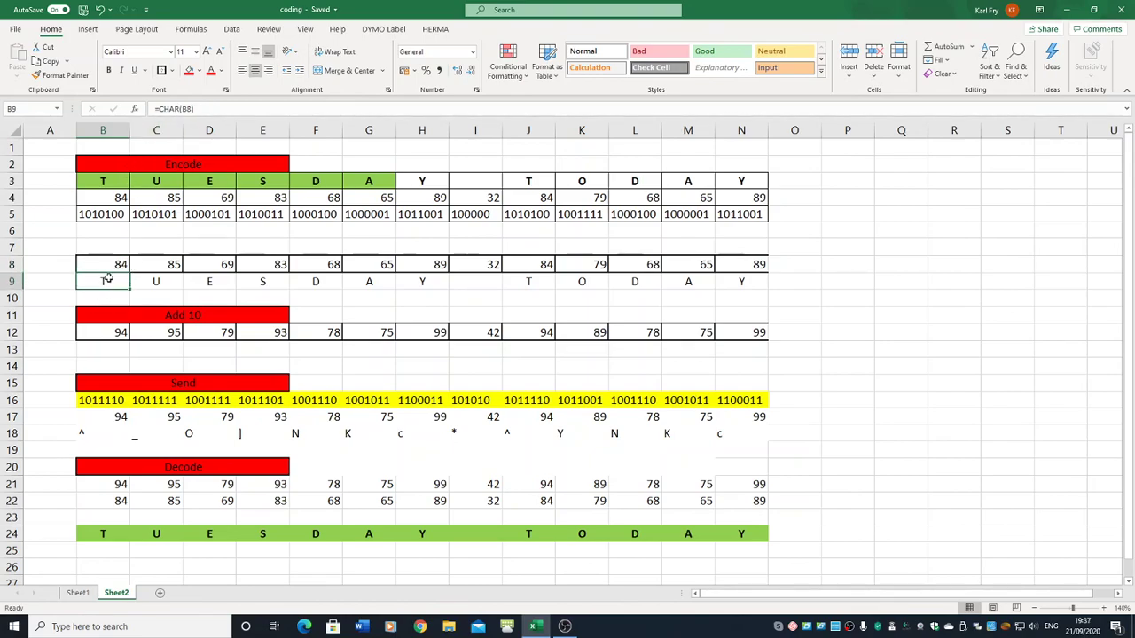
click(121, 335)
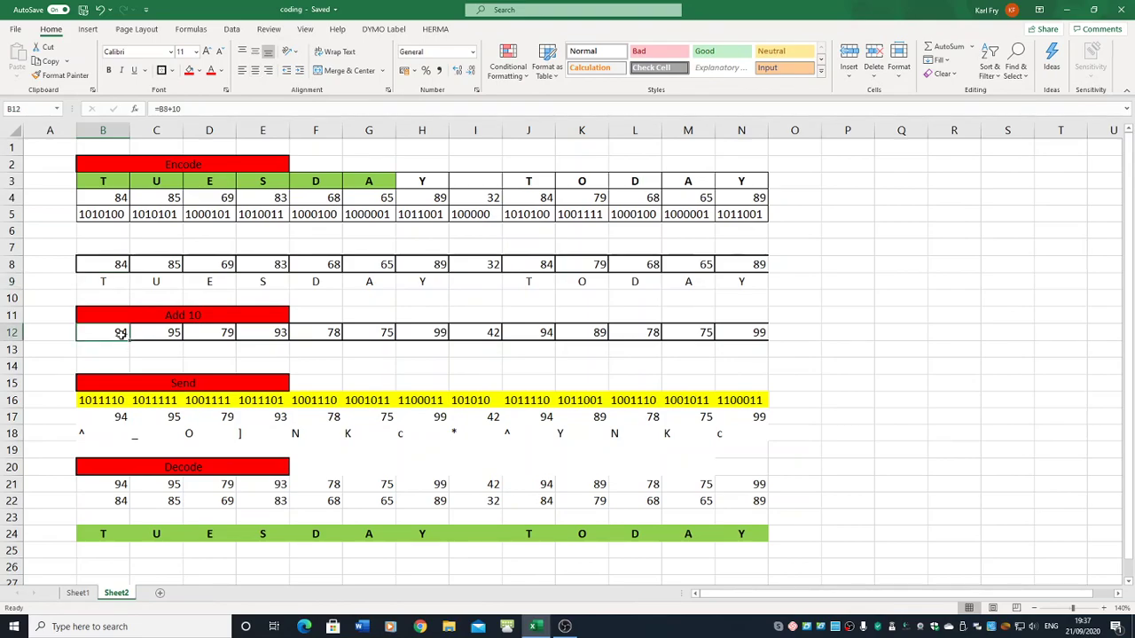
Fill the B16 binary formula across row 16 to column N, then check B17, B18 and C18.
click(98, 399)
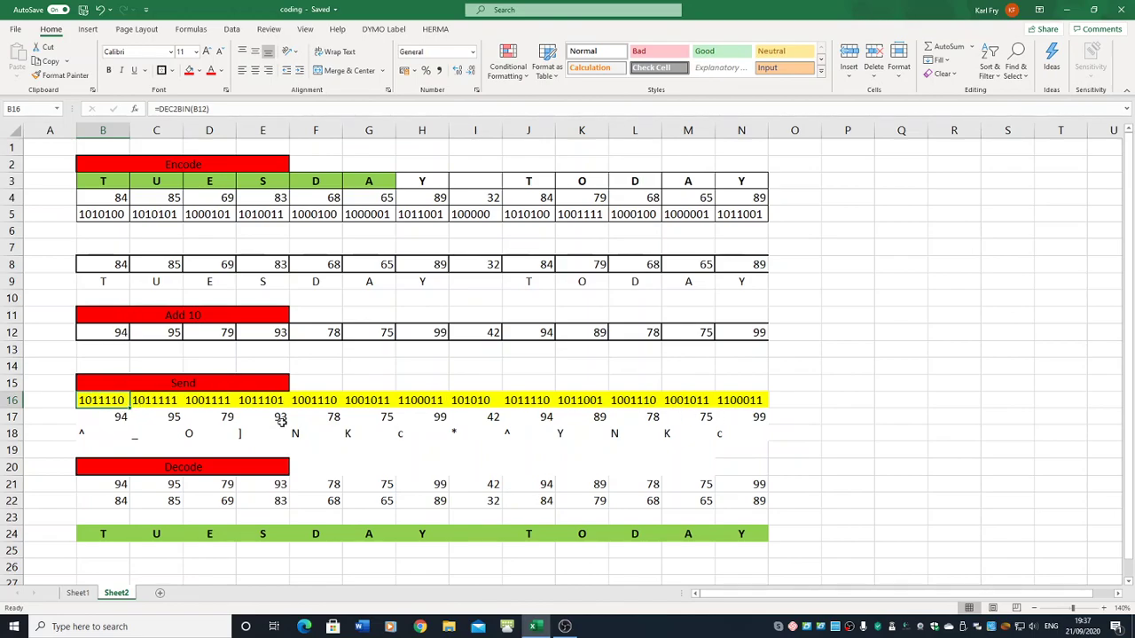
drag(130, 408, 767, 416)
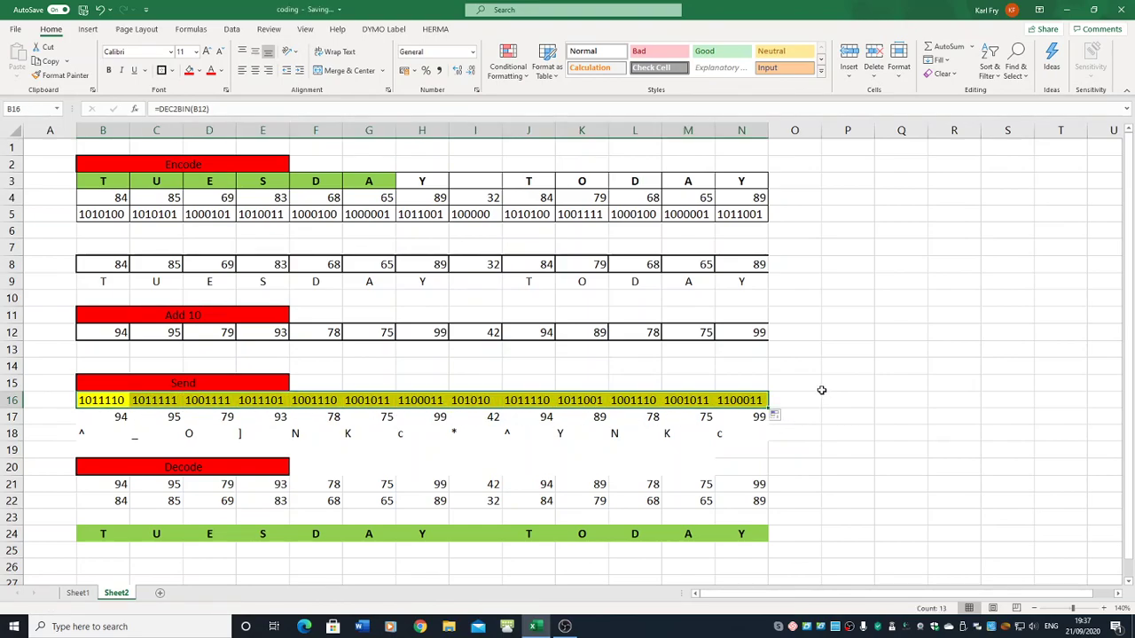
click(824, 387)
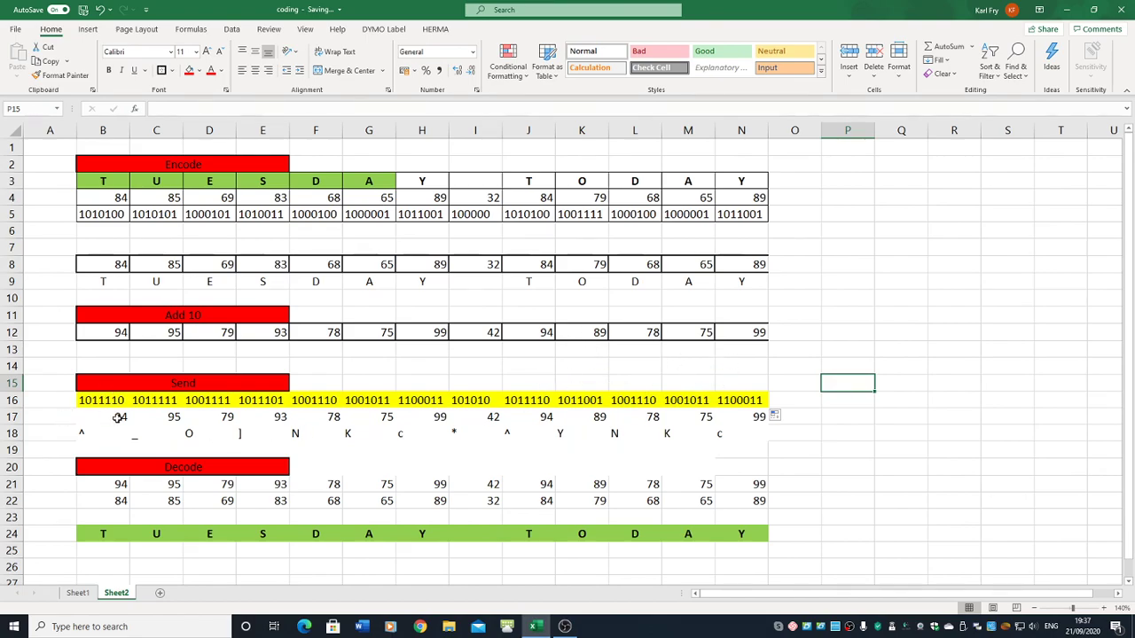
click(118, 418)
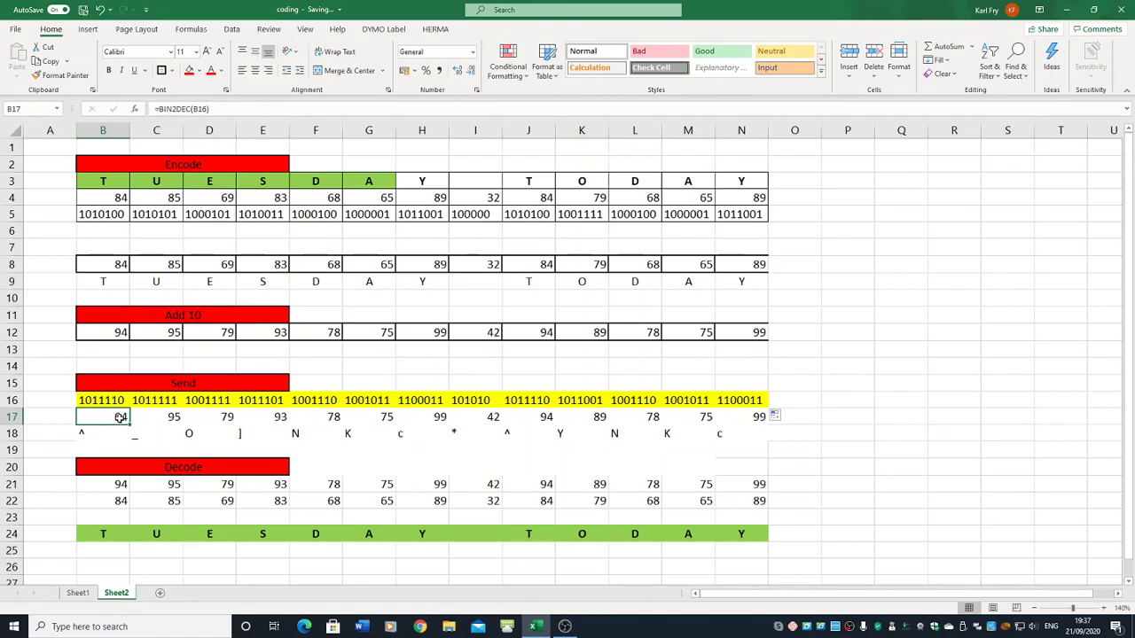
click(101, 435)
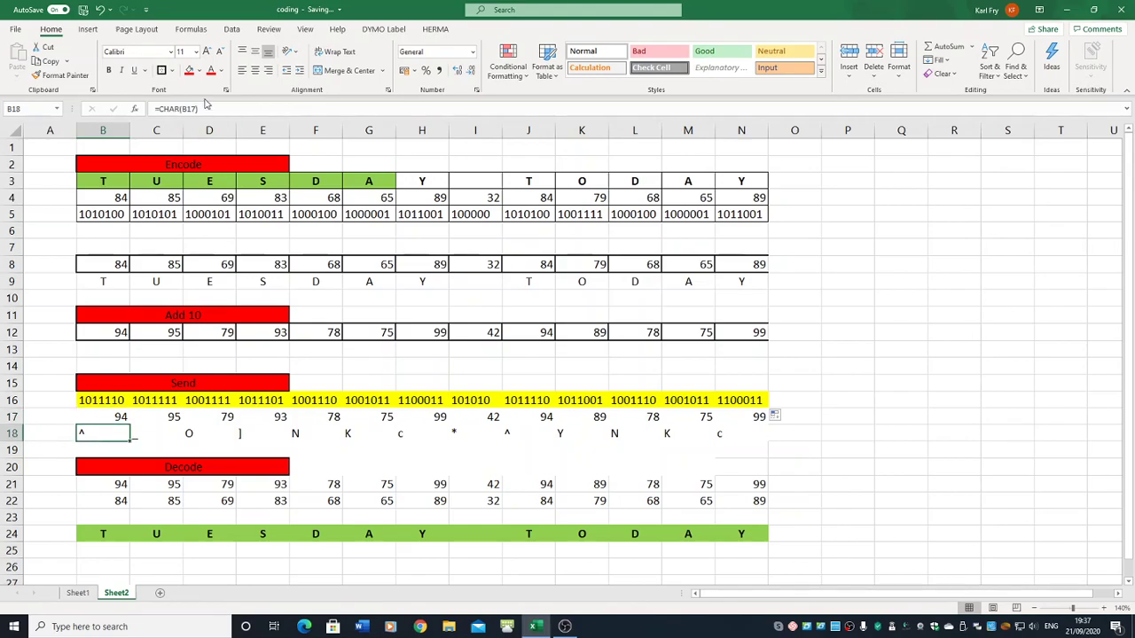
click(160, 434)
Centre the shifted characters in row 18 and the decimal codes in row 17.
click(13, 433)
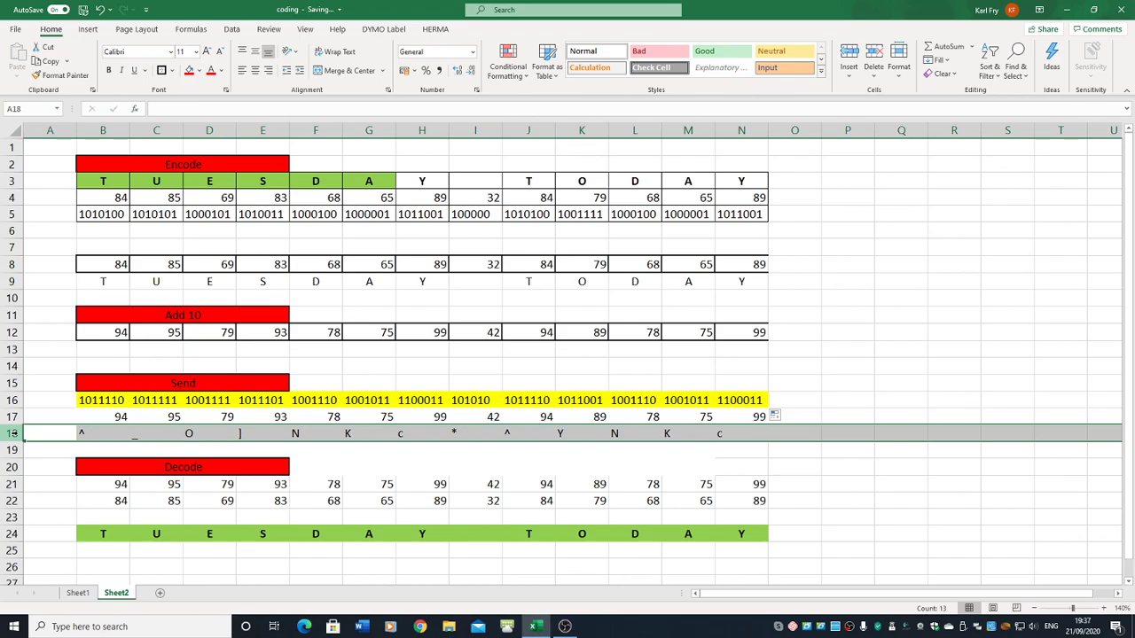
click(255, 71)
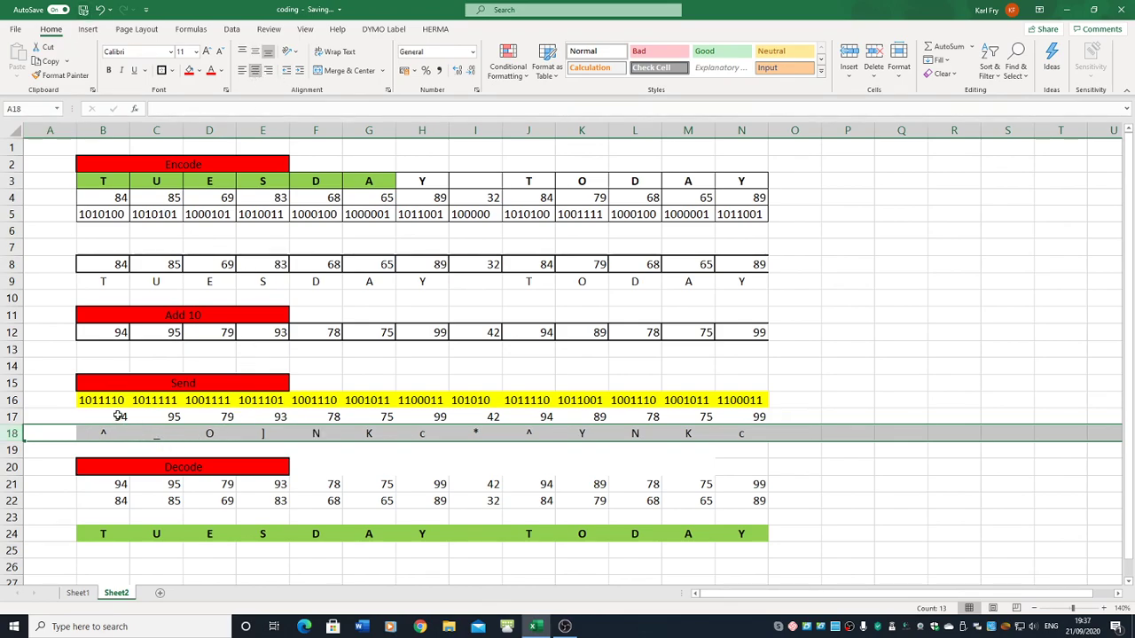
click(12, 417)
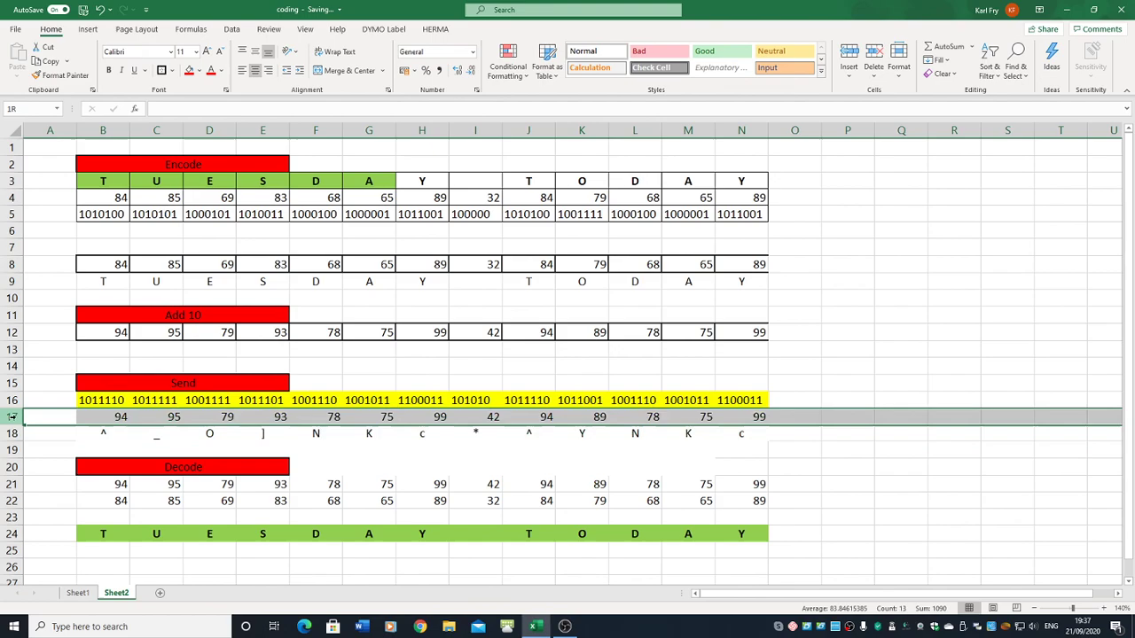
click(255, 71)
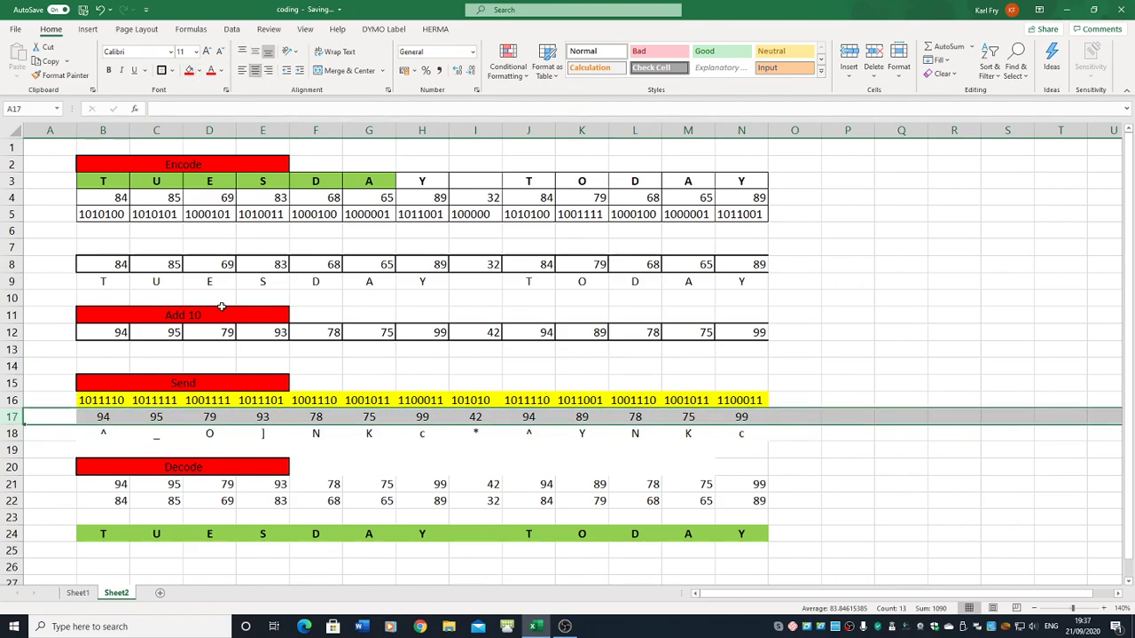
click(161, 435)
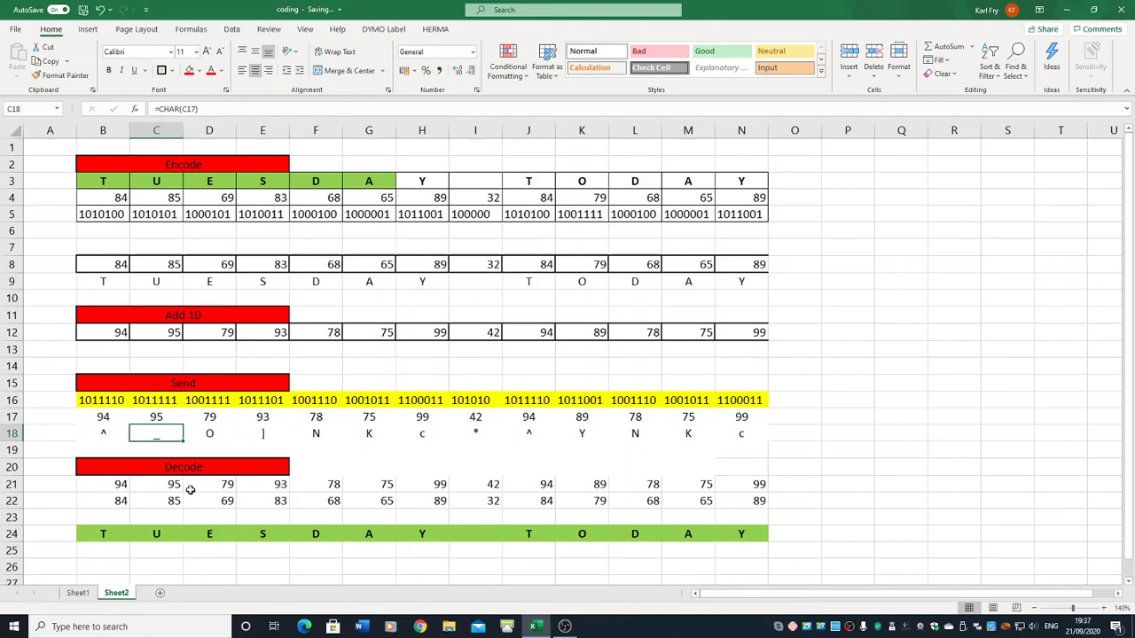
click(121, 484)
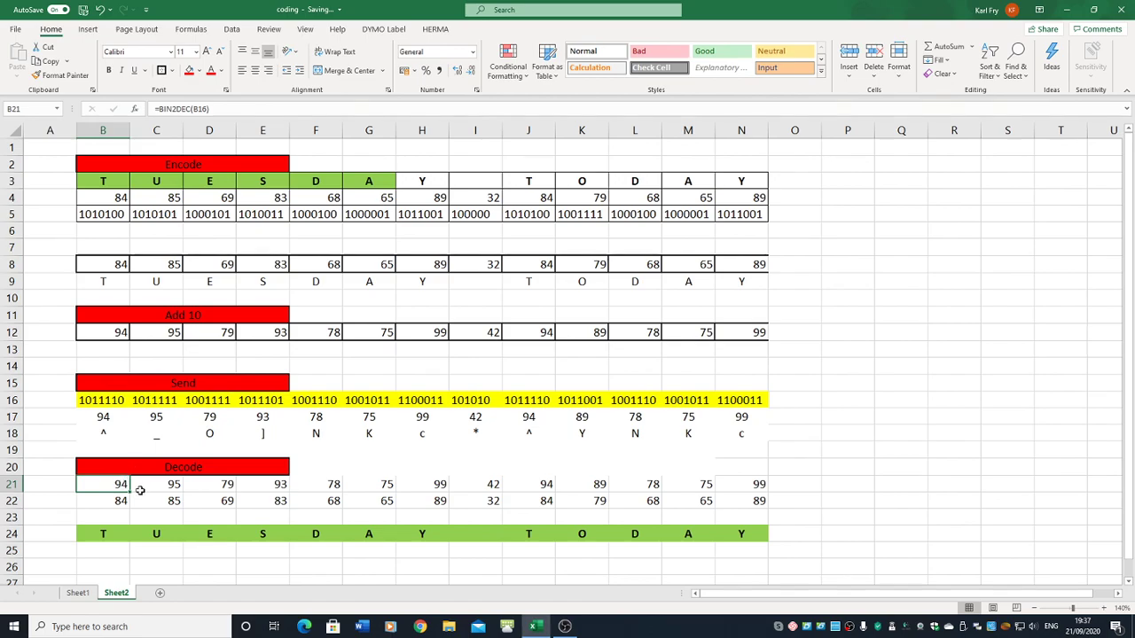
click(121, 501)
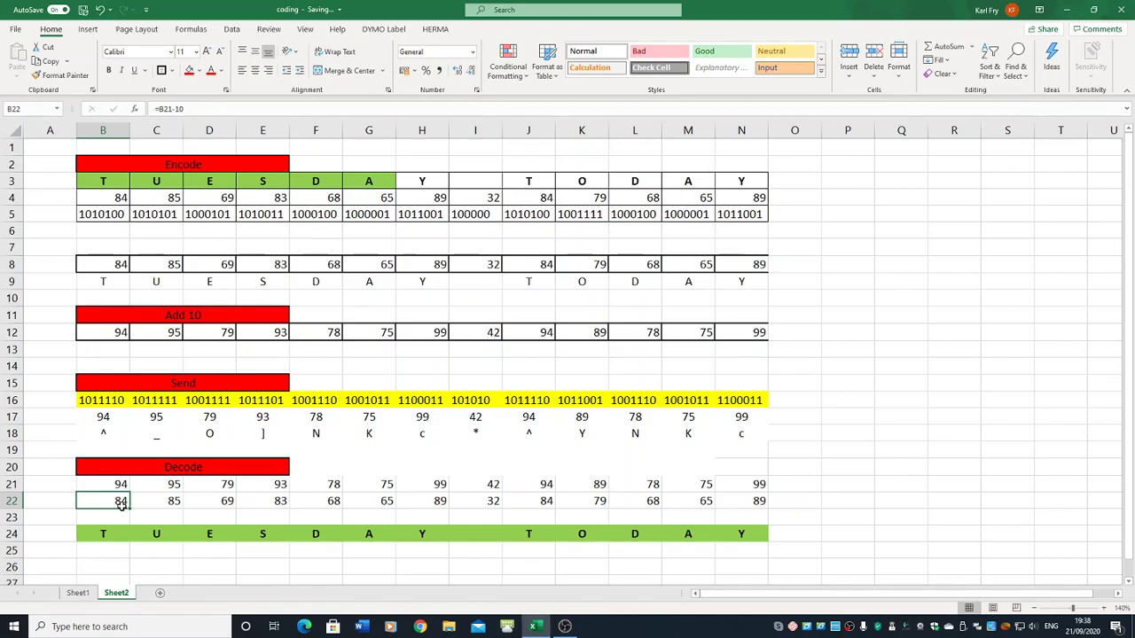
click(102, 536)
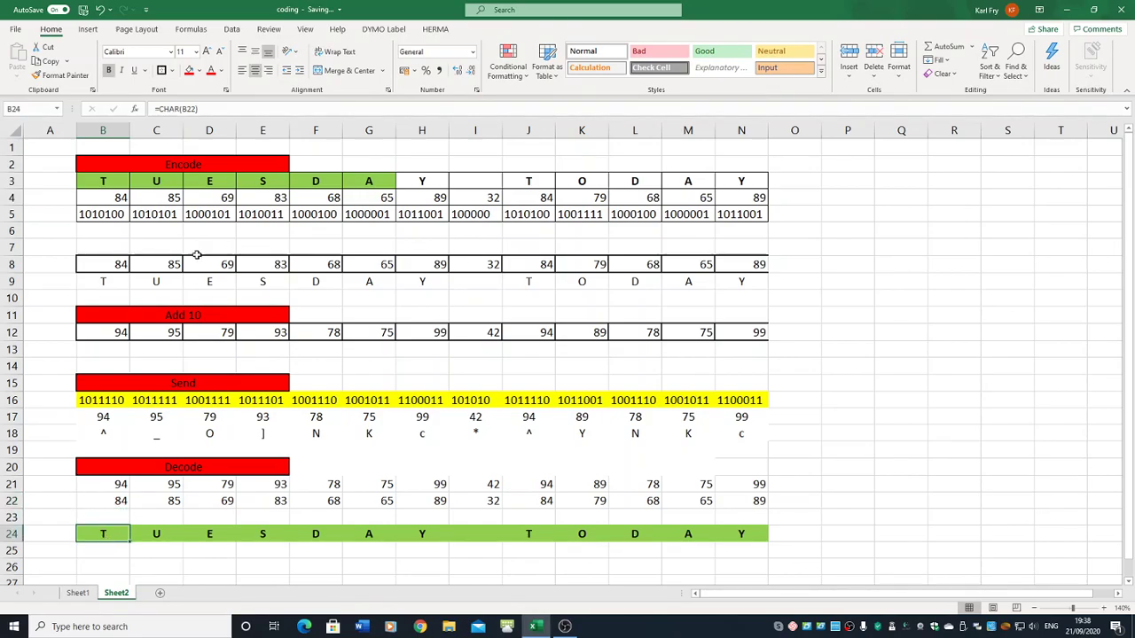